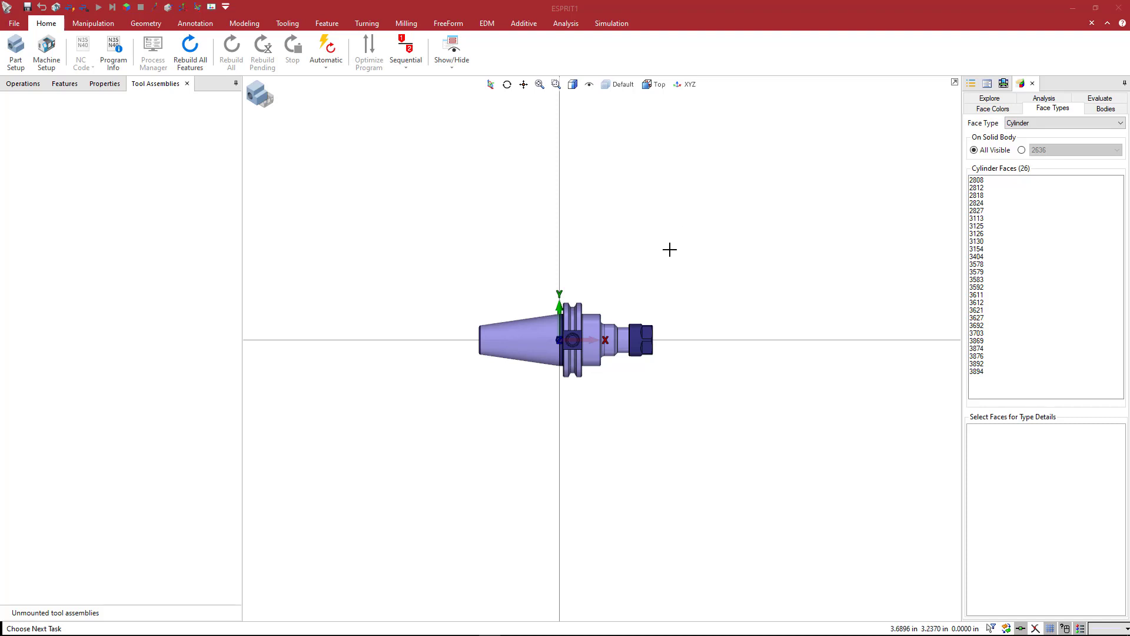
- Zoom and pan the holder model, then switch to the Edge window with Parlec's drawings
scroll(607, 312, up, 2)
middle_drag(607, 312, 623, 279)
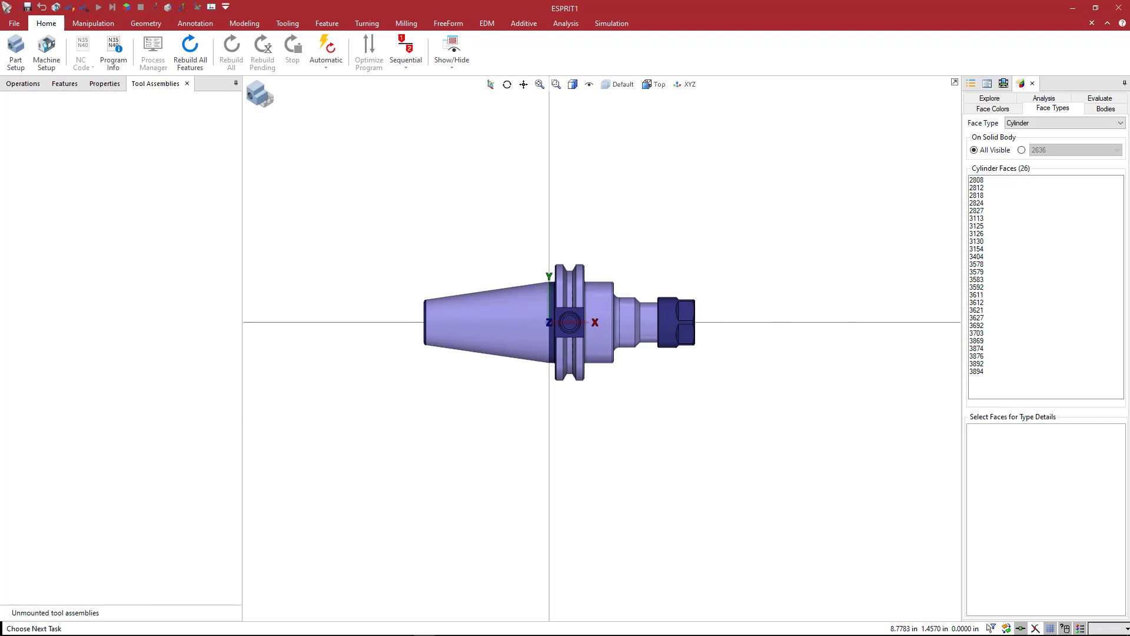
key(alt+Tab)
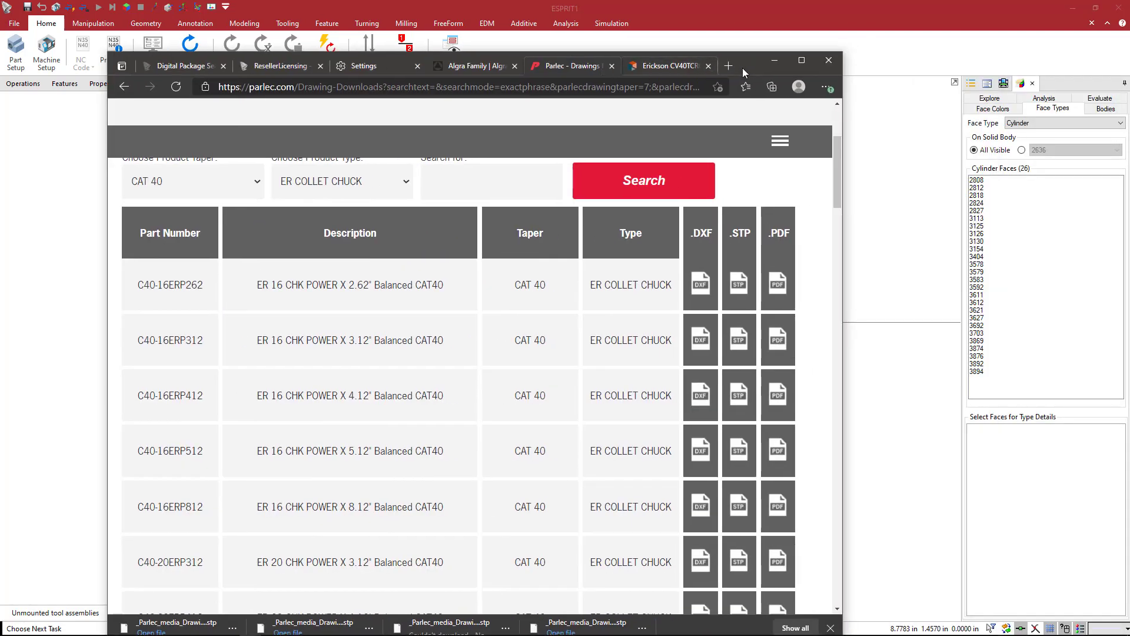
- Maximize Edge and go from the Parlec home page to Drawing Downloads
double_click(742, 68)
scroll(528, 175, up, 4)
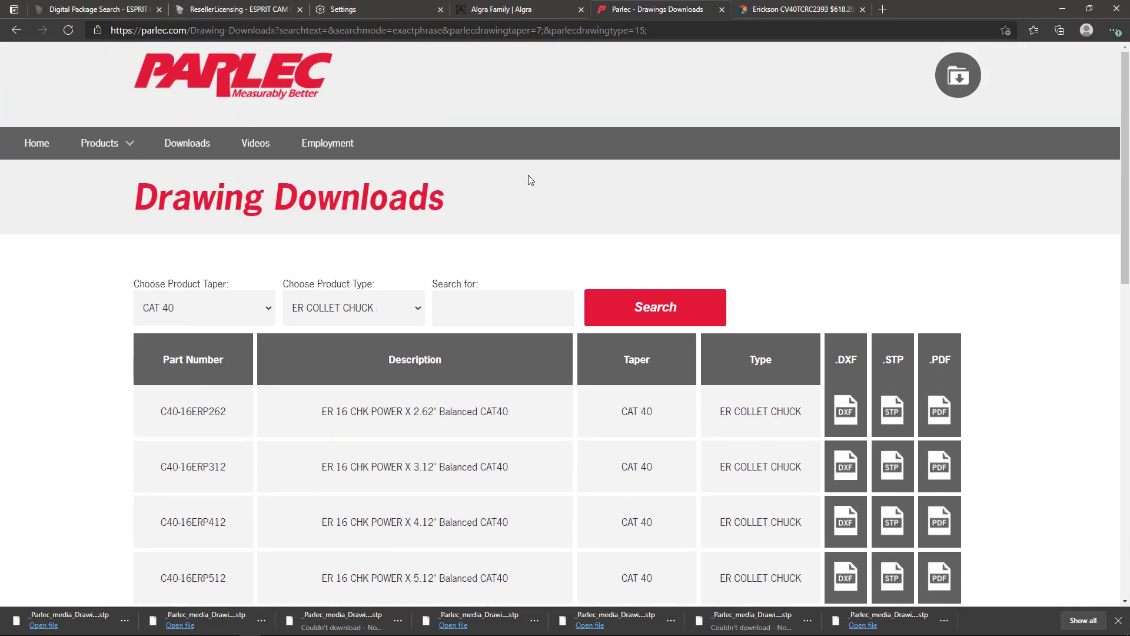
click(233, 71)
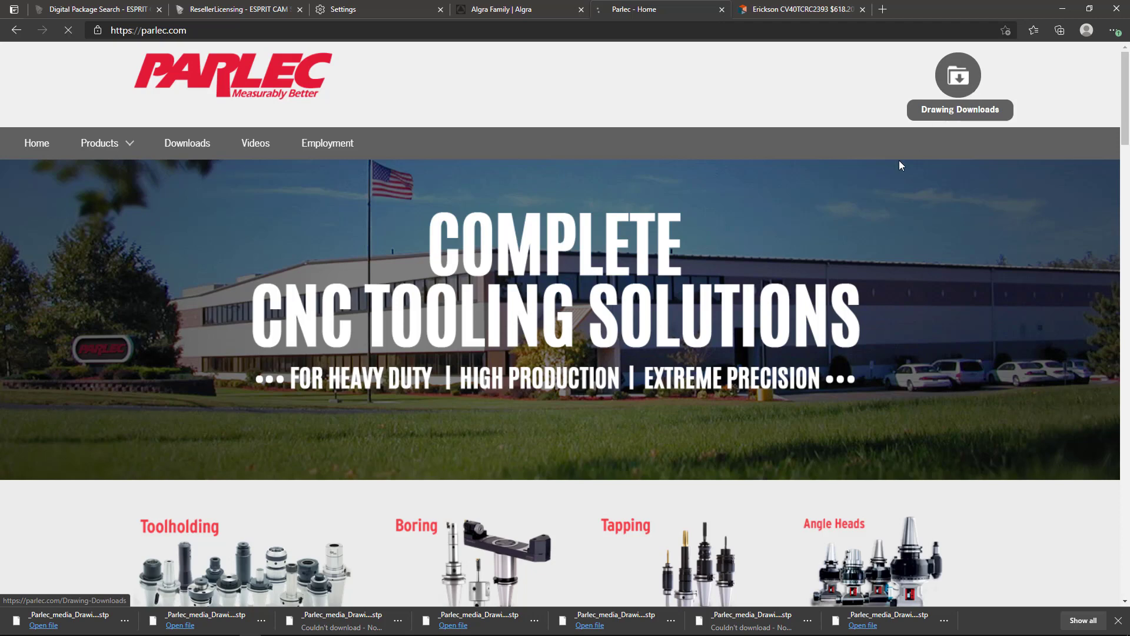
click(962, 81)
- Search for CAT 40 ER COLLET CHUCK drawings, then minimize the browser
click(269, 309)
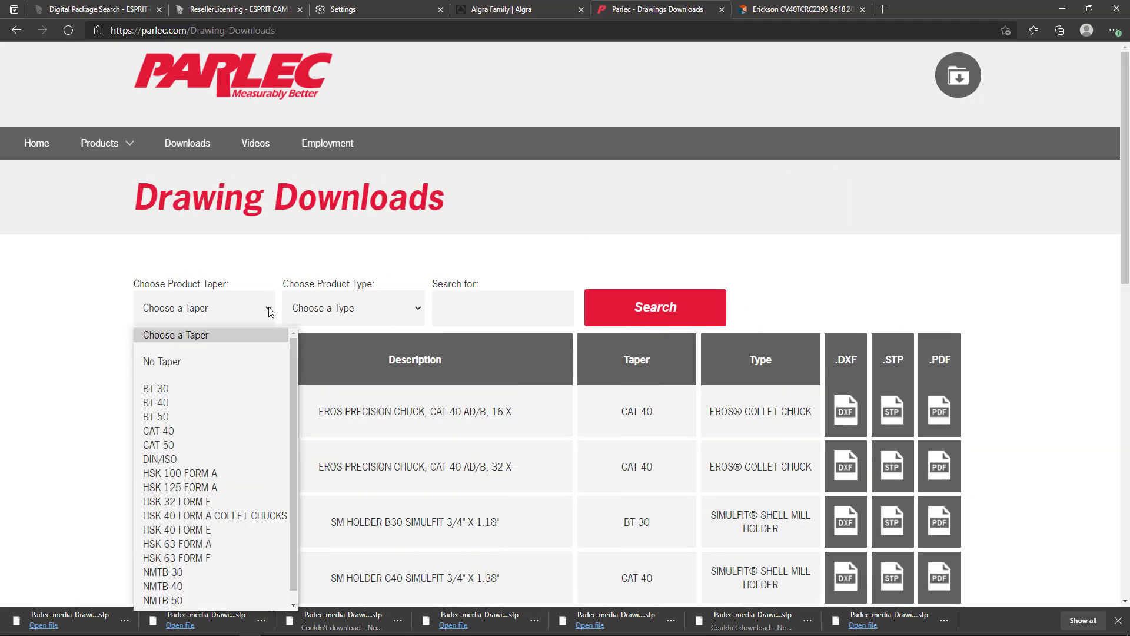
click(252, 433)
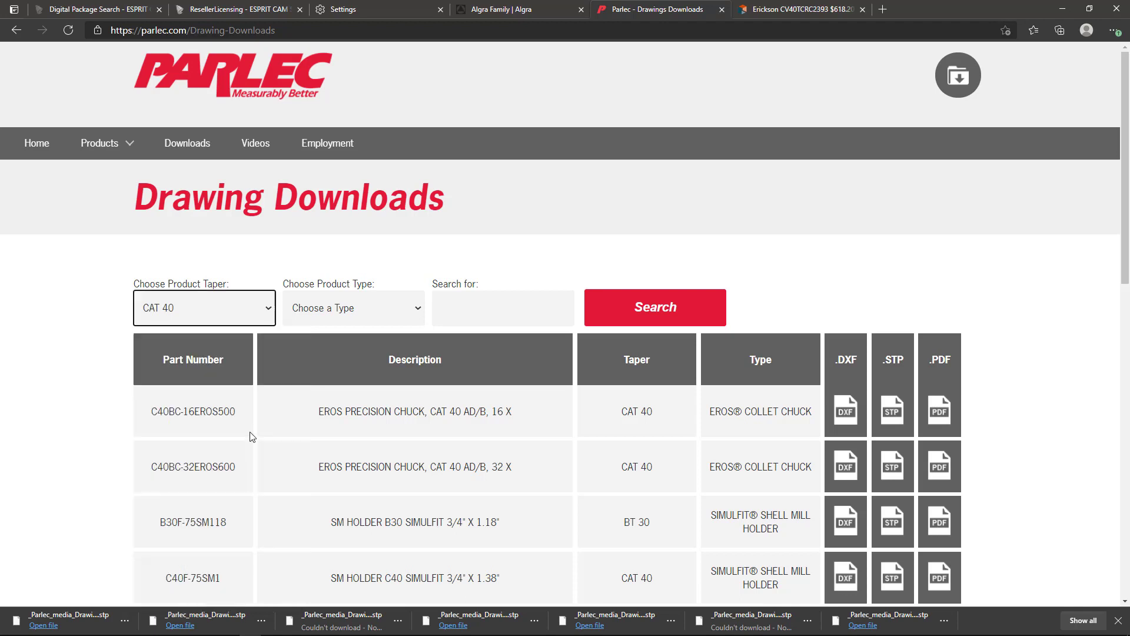
click(419, 311)
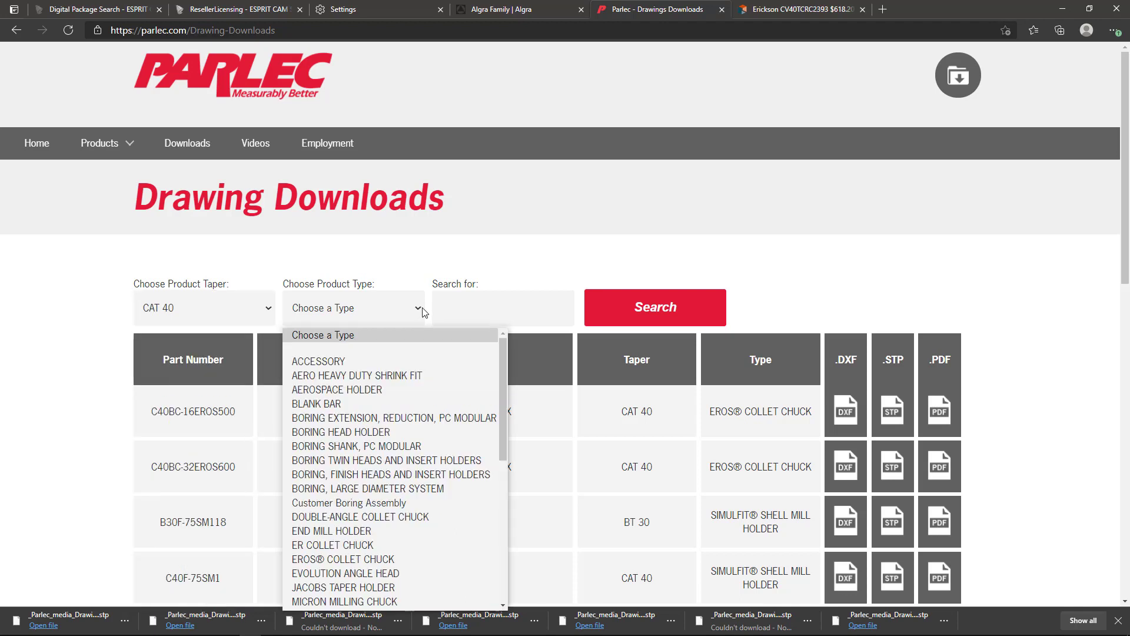
click(396, 545)
click(649, 309)
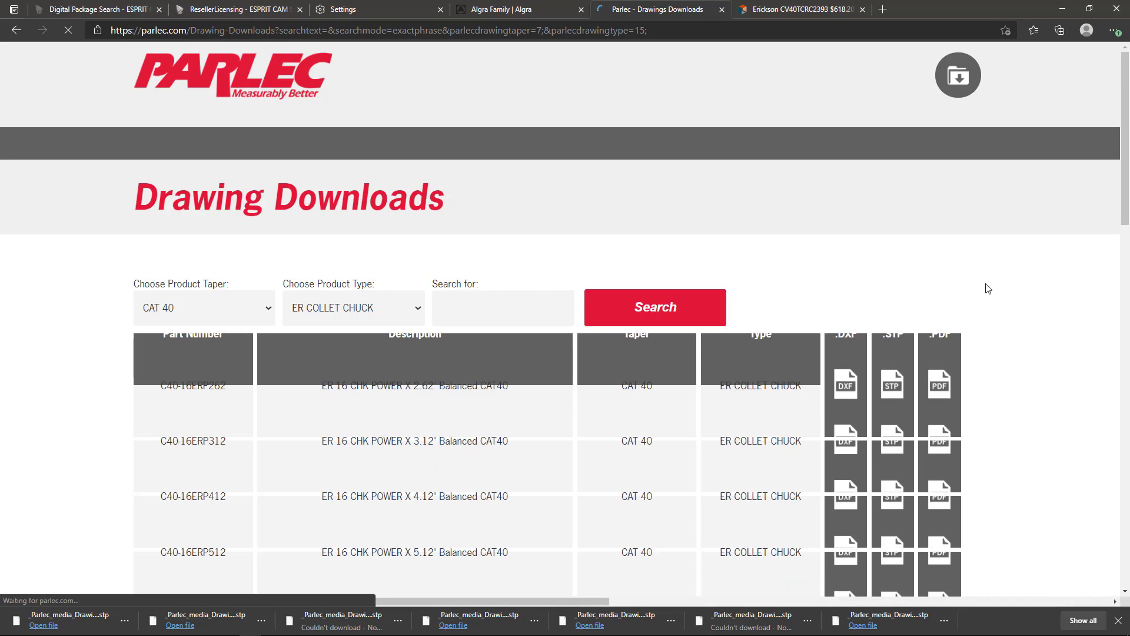
scroll(987, 289, down, 2)
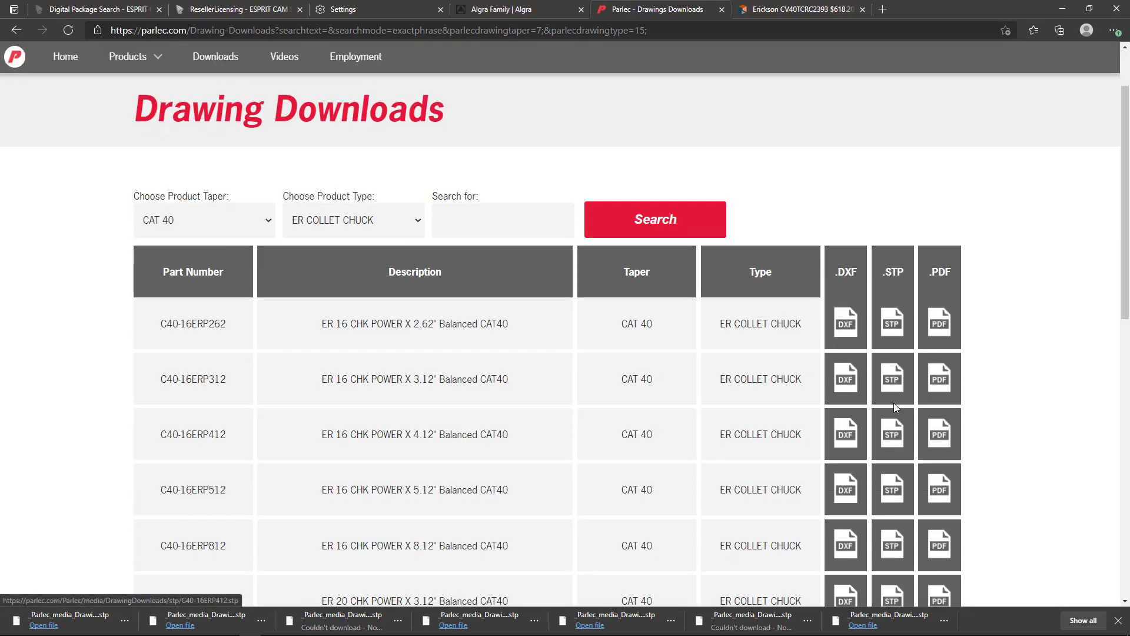
click(1062, 8)
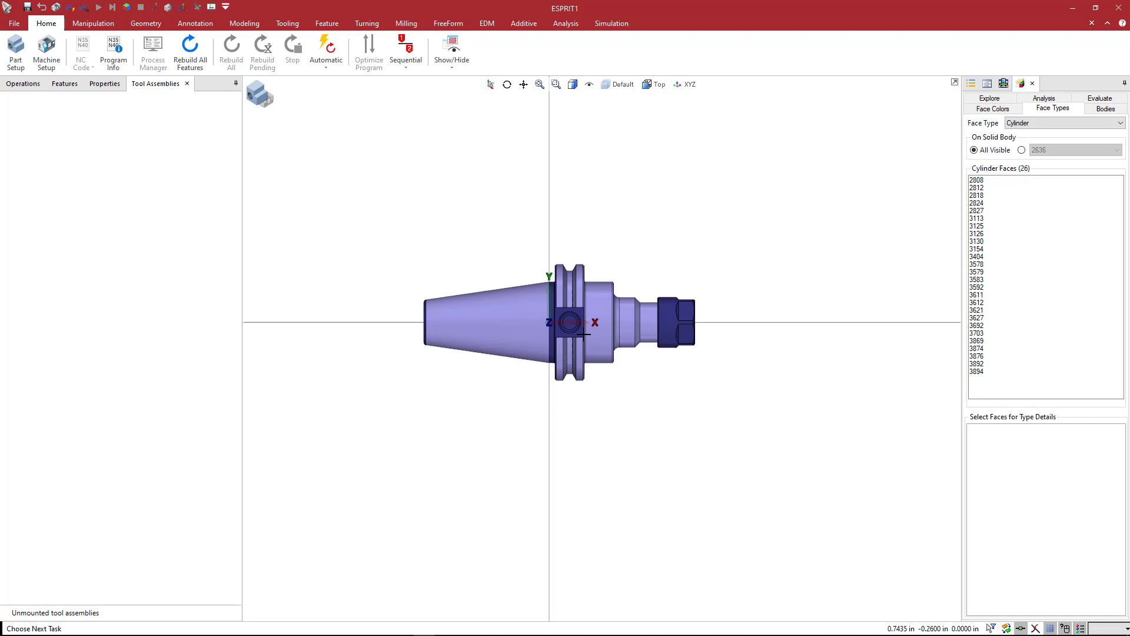
- Zoom in, clear the holder selection, and orbit to an angled isometric view
scroll(646, 344, up, 3)
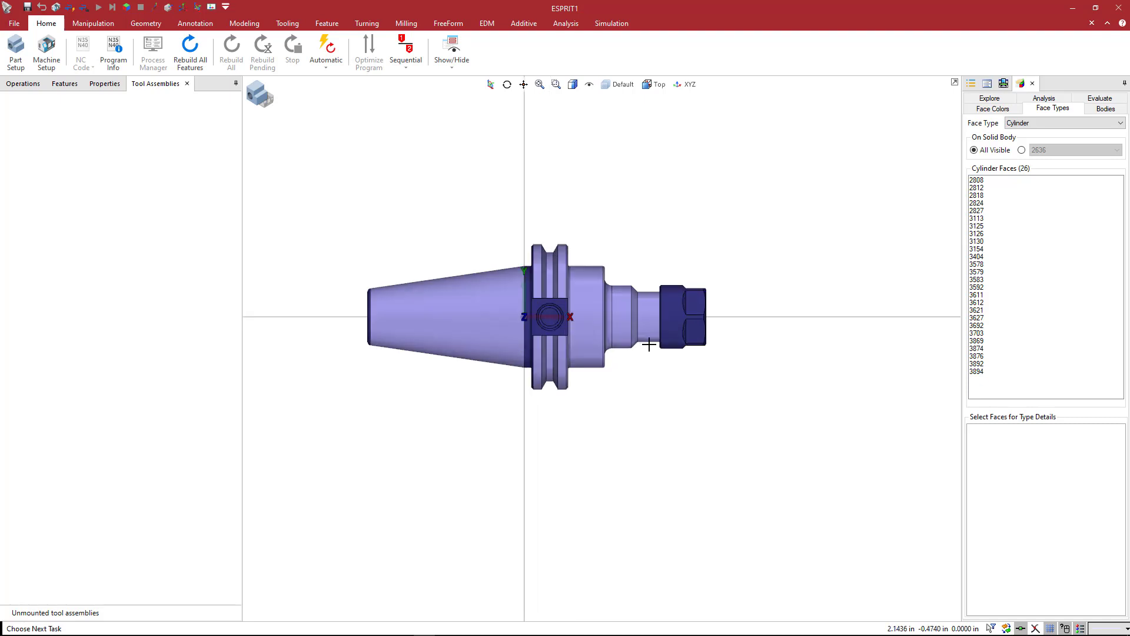
click(657, 400)
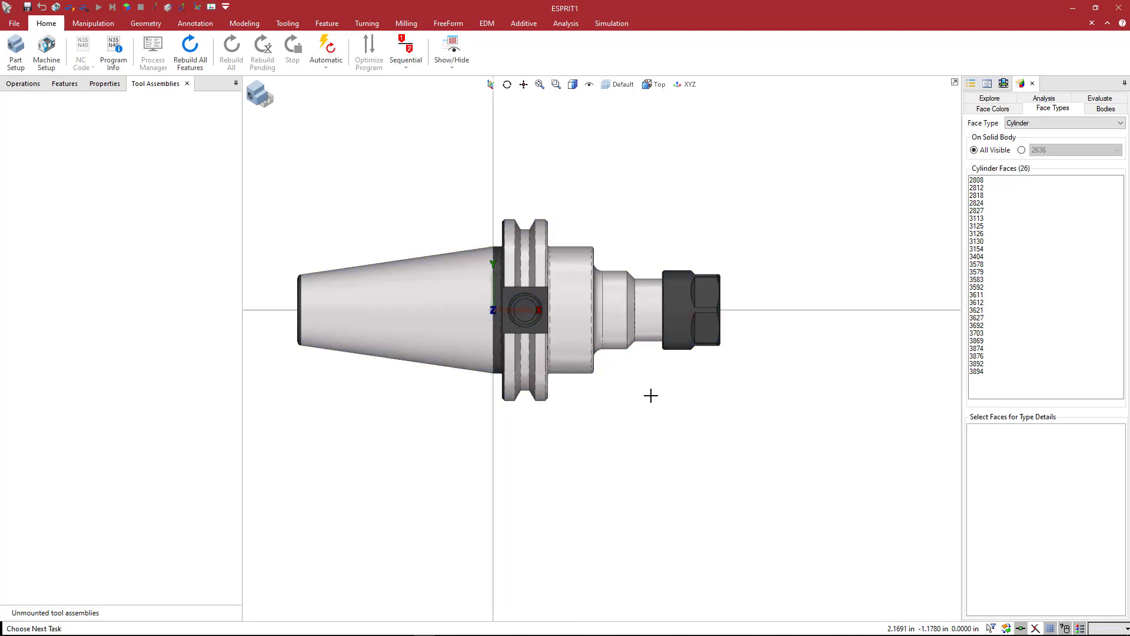
middle_drag(651, 395, 656, 358)
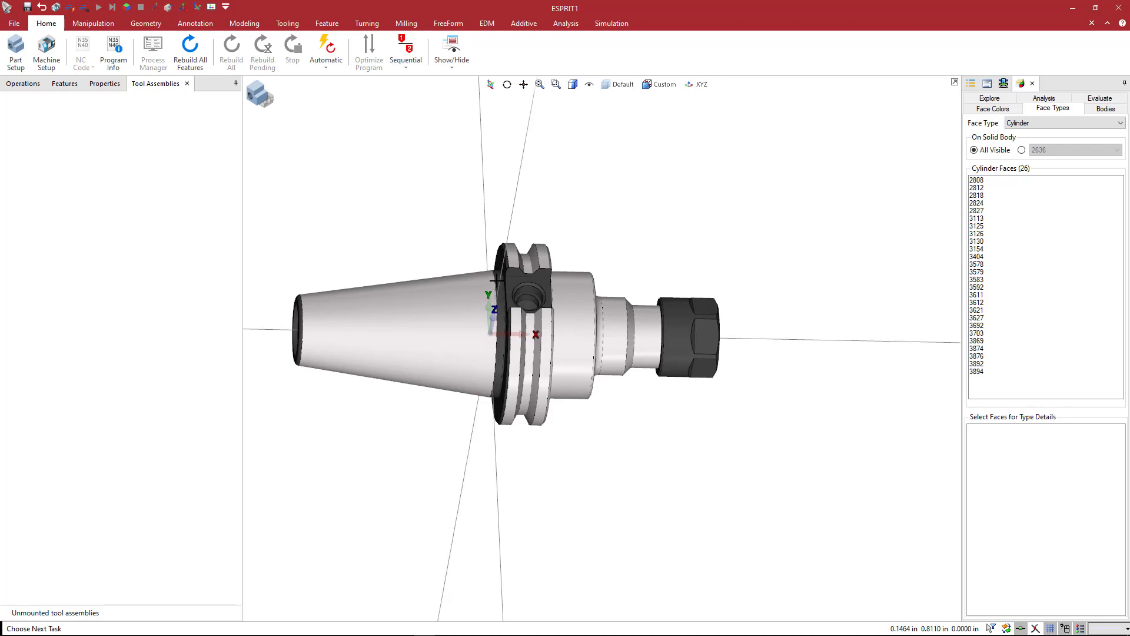
key(ctrl+5)
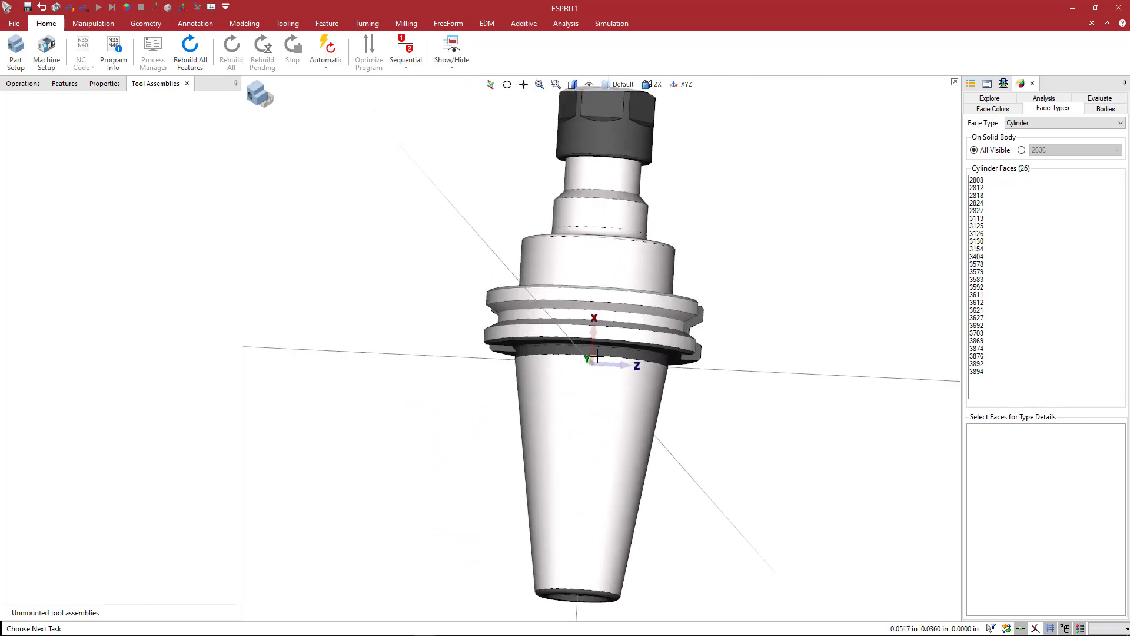
scroll(603, 369, up, 5)
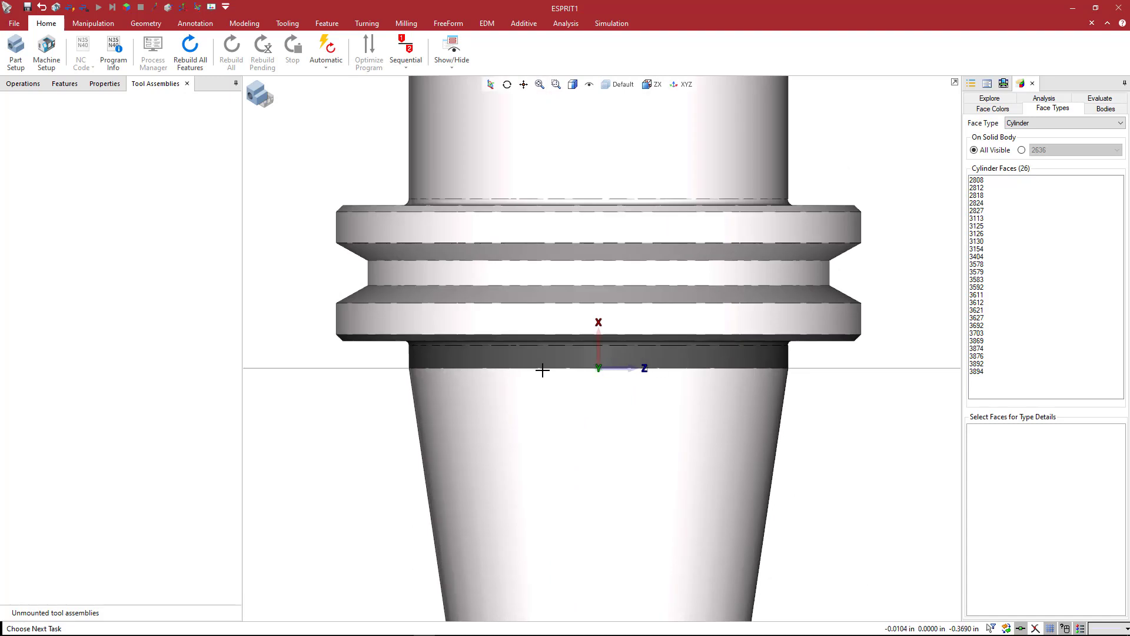
scroll(602, 368, down, 5)
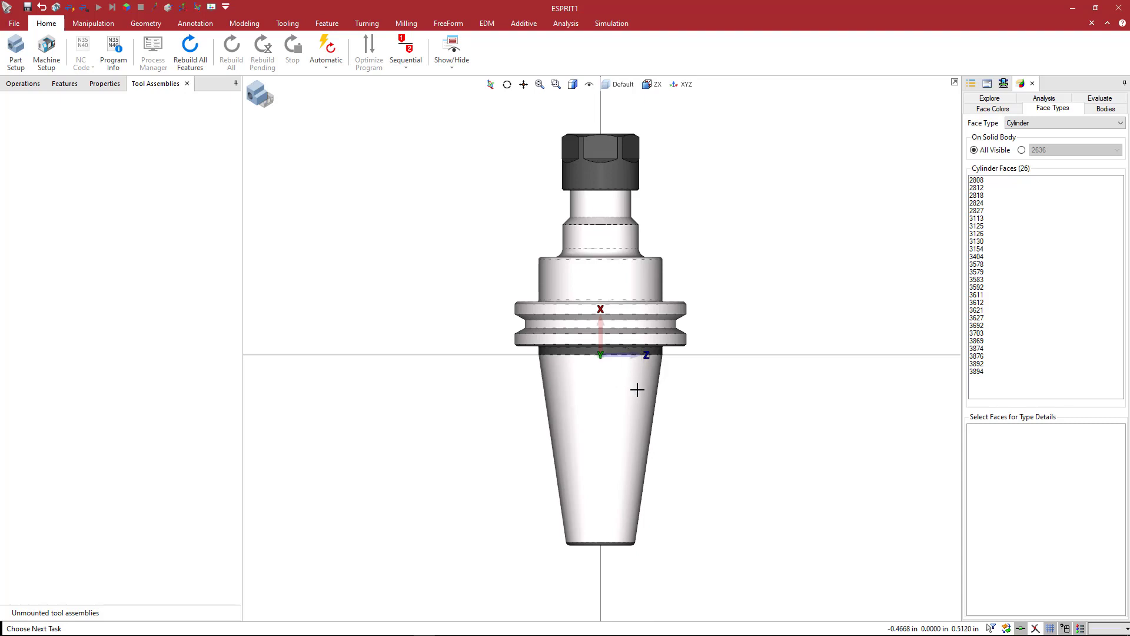
middle_drag(638, 389, 614, 395)
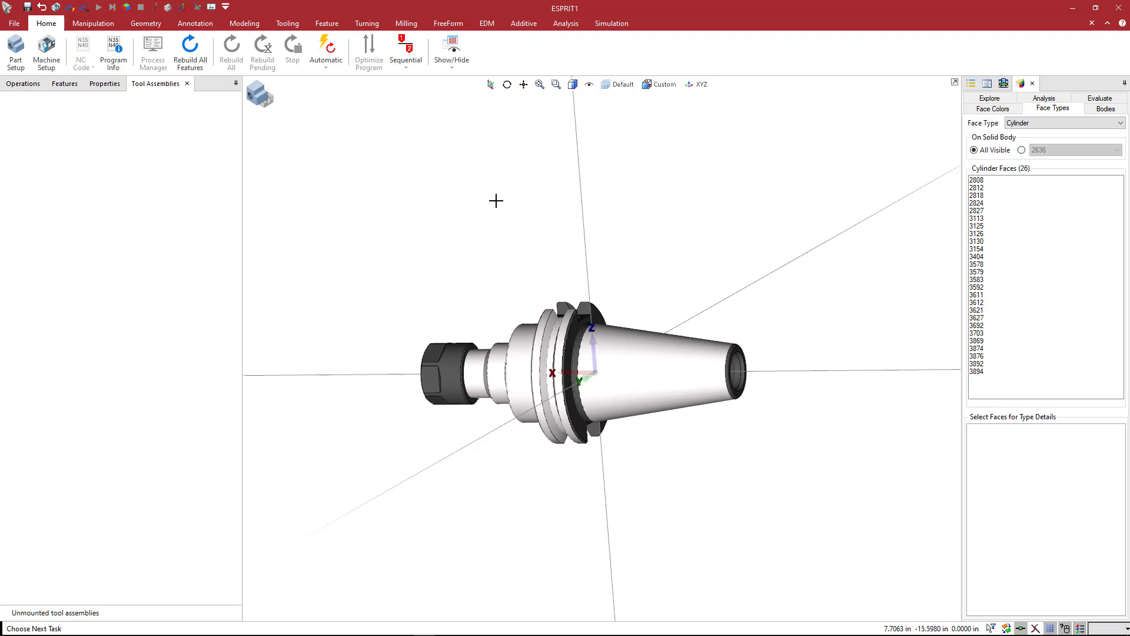
- Select the entire collet holder model
key(ctrl+a)
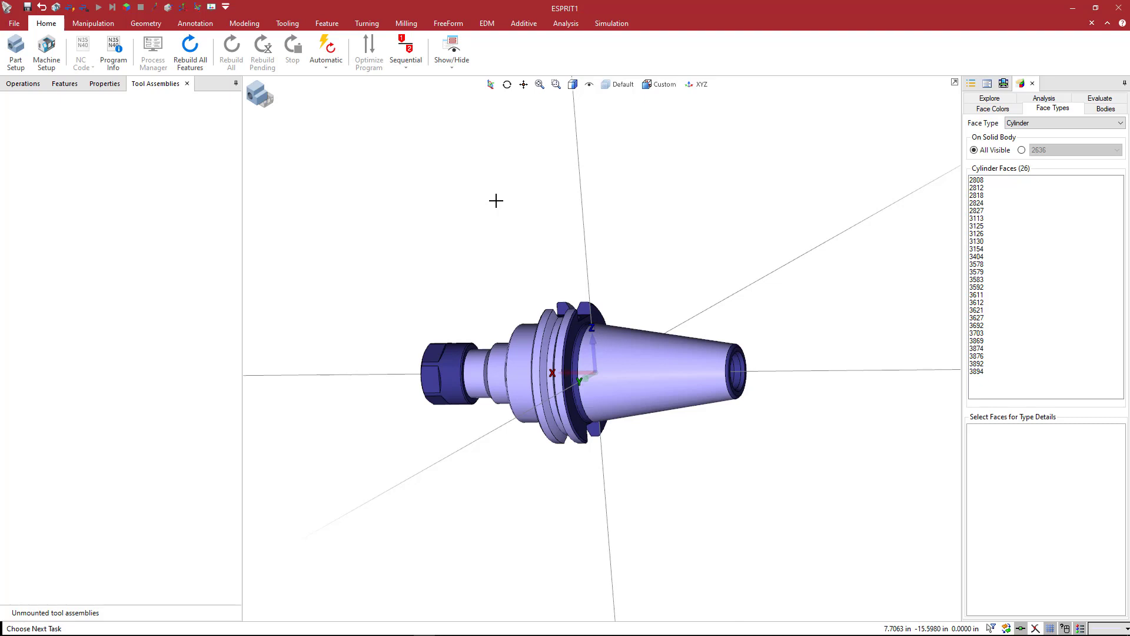
key(Escape)
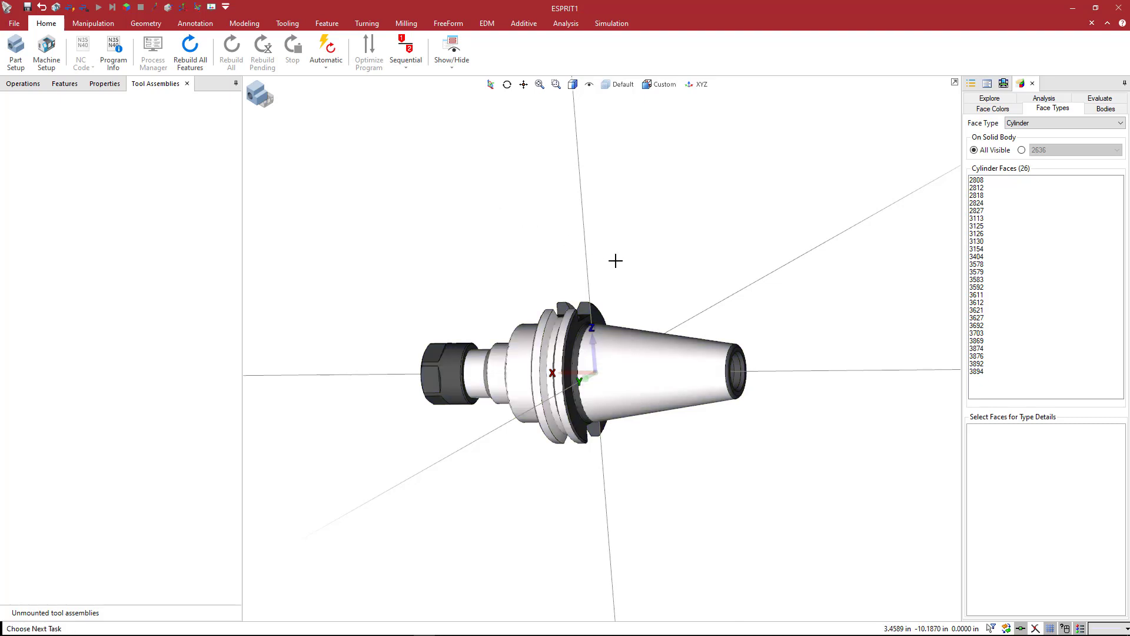
right_click(529, 220)
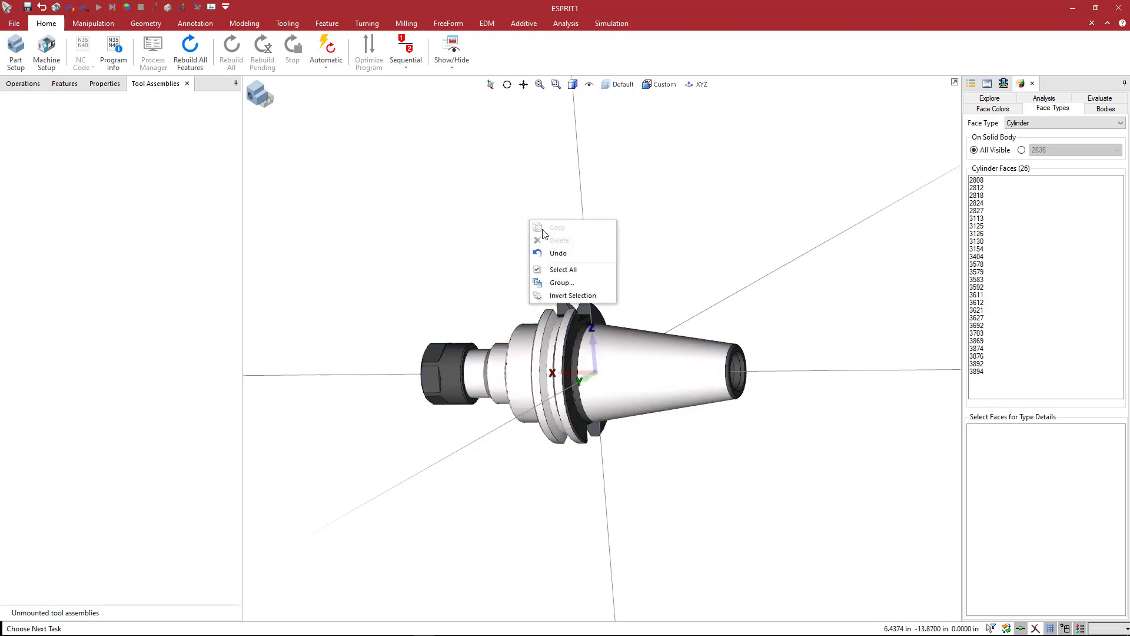
click(576, 271)
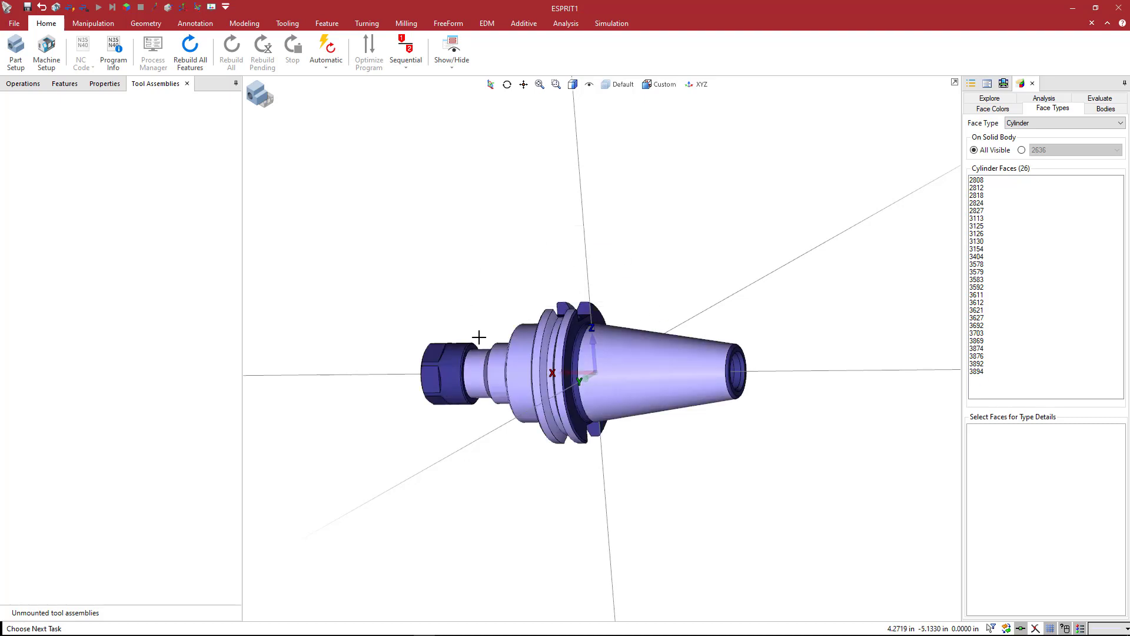
- Rotate the holder 90° as a move, not a copy, standing it upright along Z
right_click(527, 221)
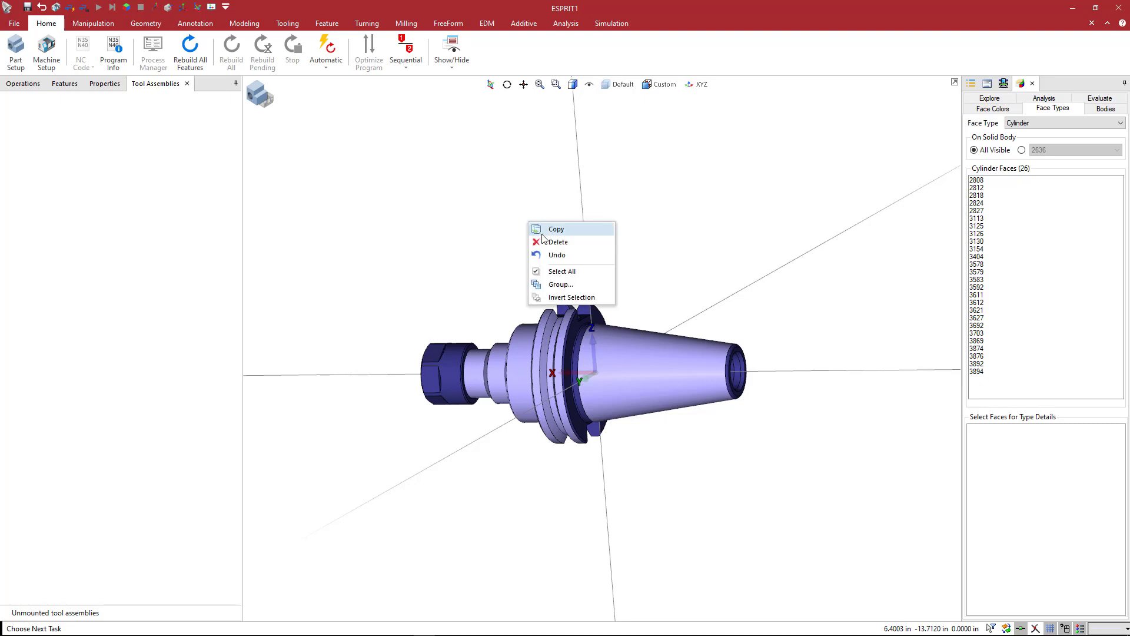
click(558, 234)
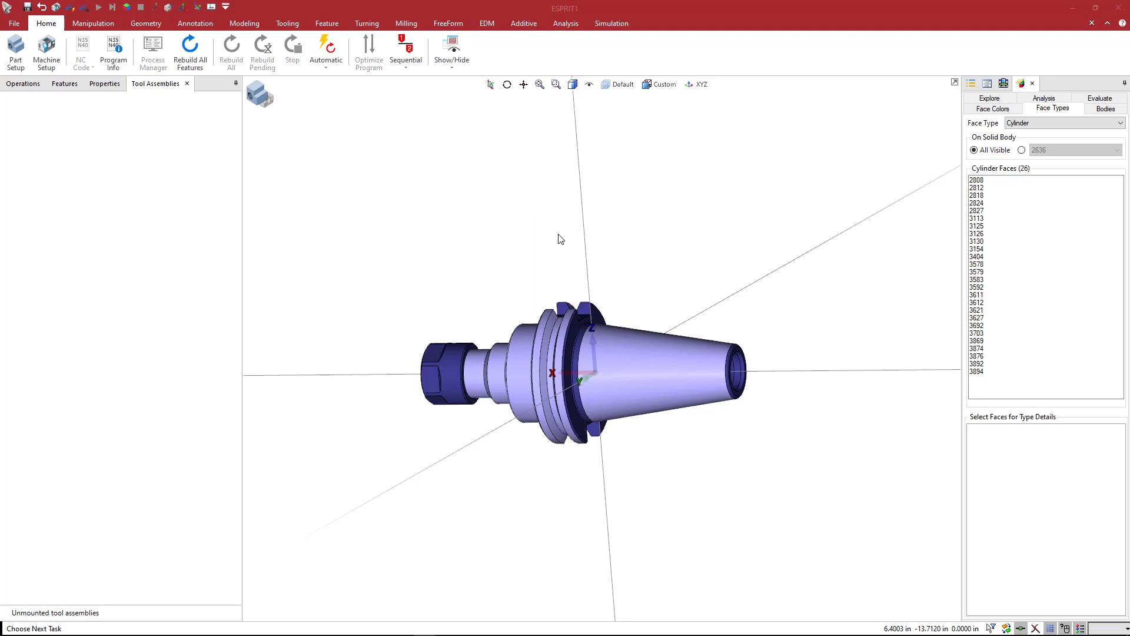
drag(587, 250, 596, 154)
click(599, 180)
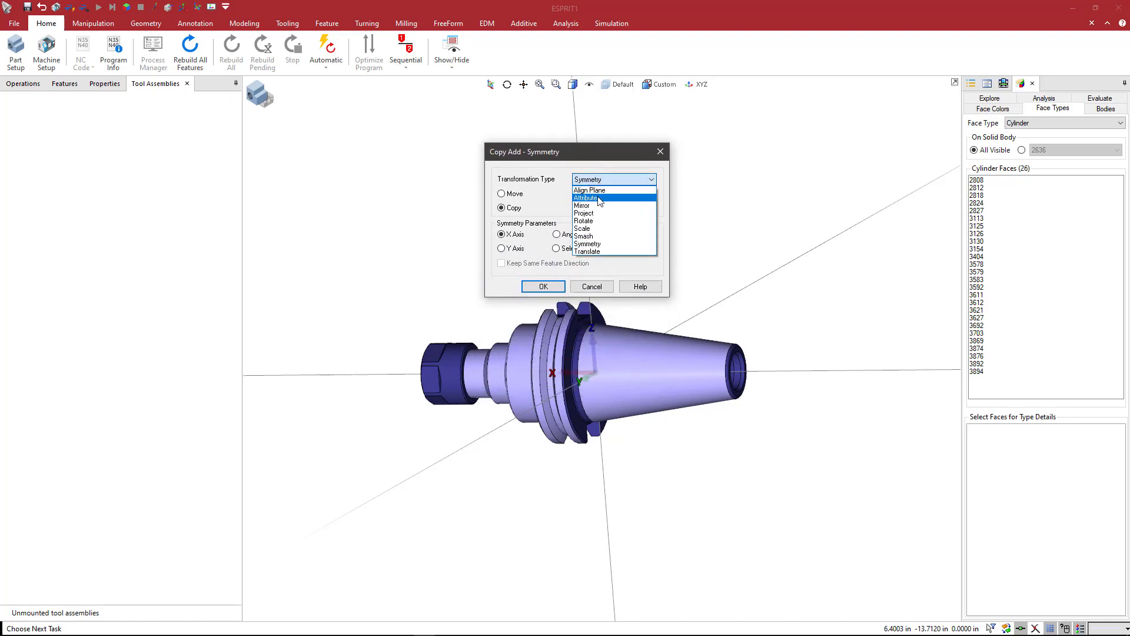
click(600, 204)
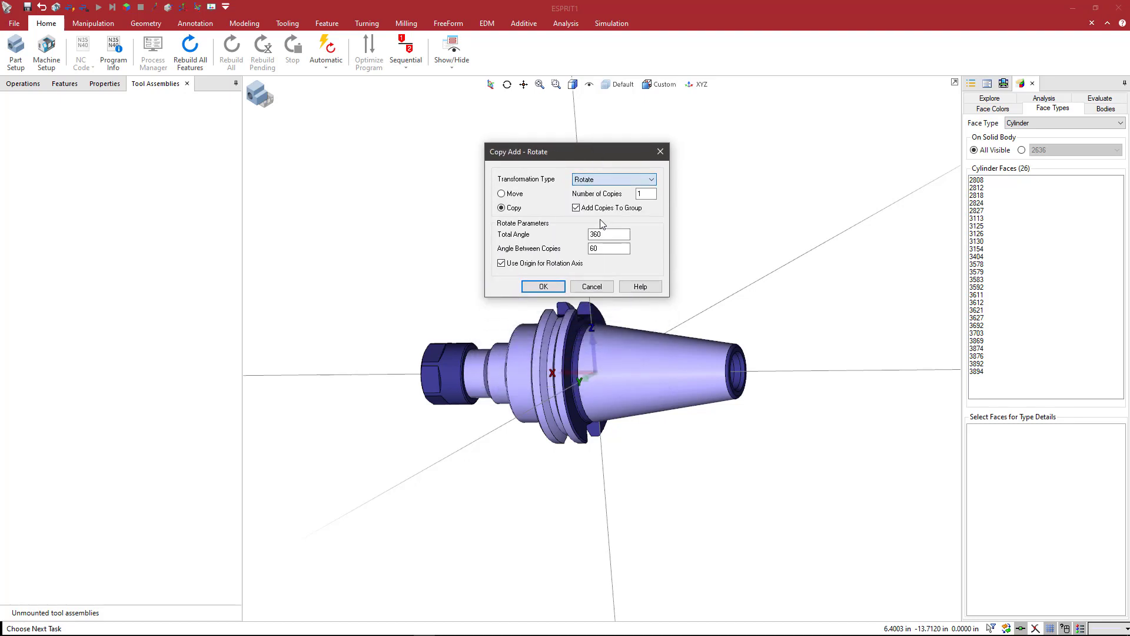
click(515, 196)
double_click(592, 247)
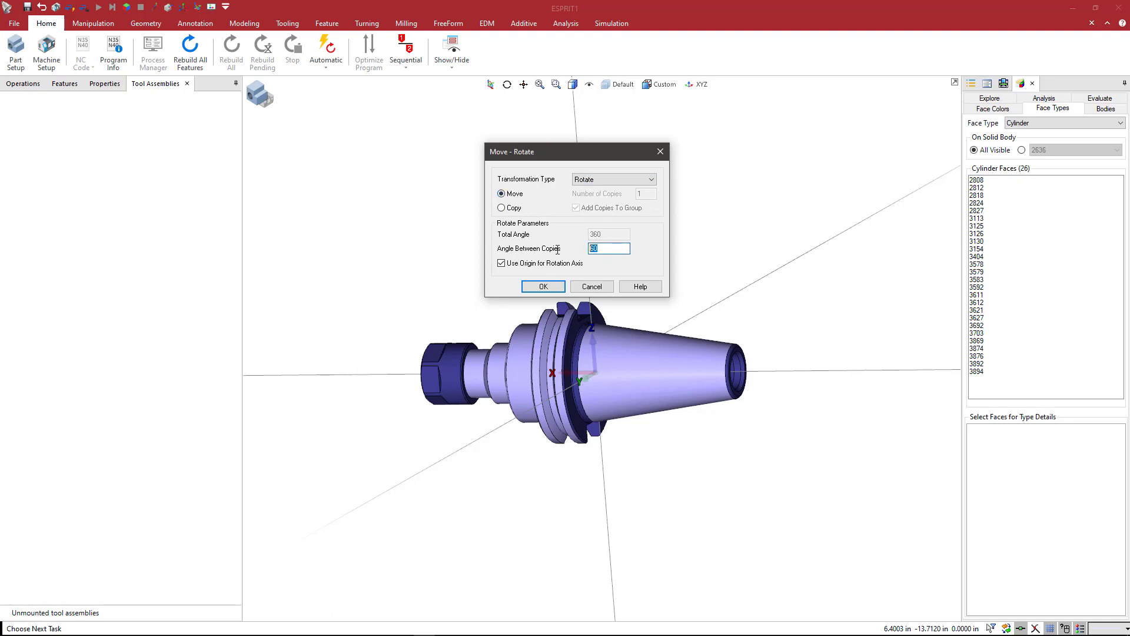
click(501, 263)
click(544, 286)
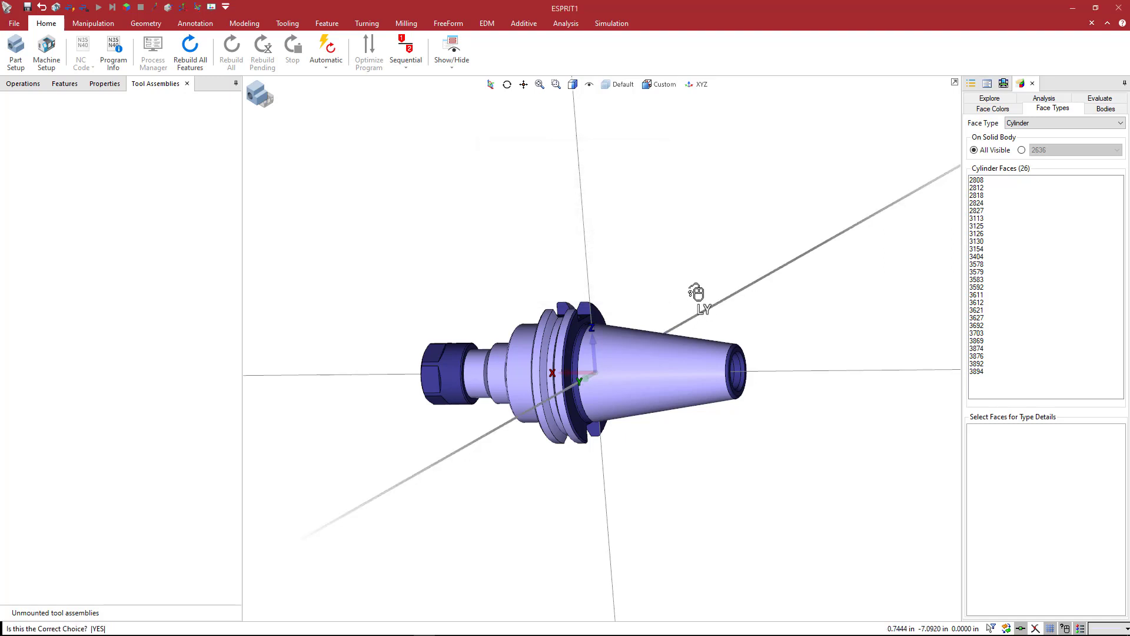
click(687, 293)
mouse_move(681, 279)
middle_down()
mouse_move(697, 265)
mouse_move(676, 270)
mouse_move(681, 296)
middle_up()
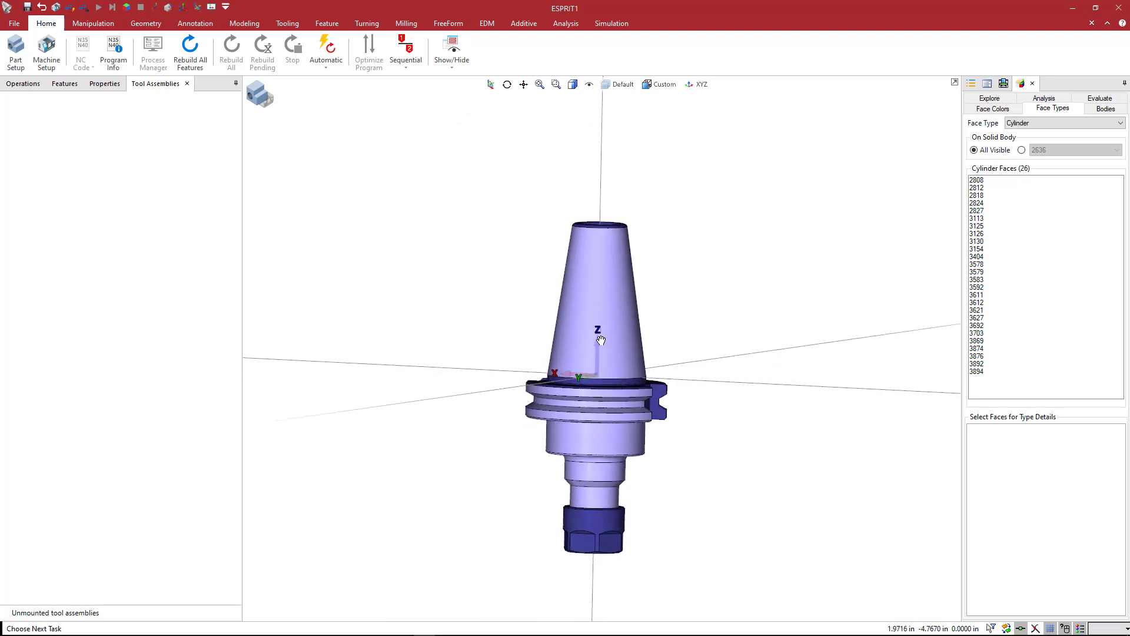
scroll(598, 328, up, 2)
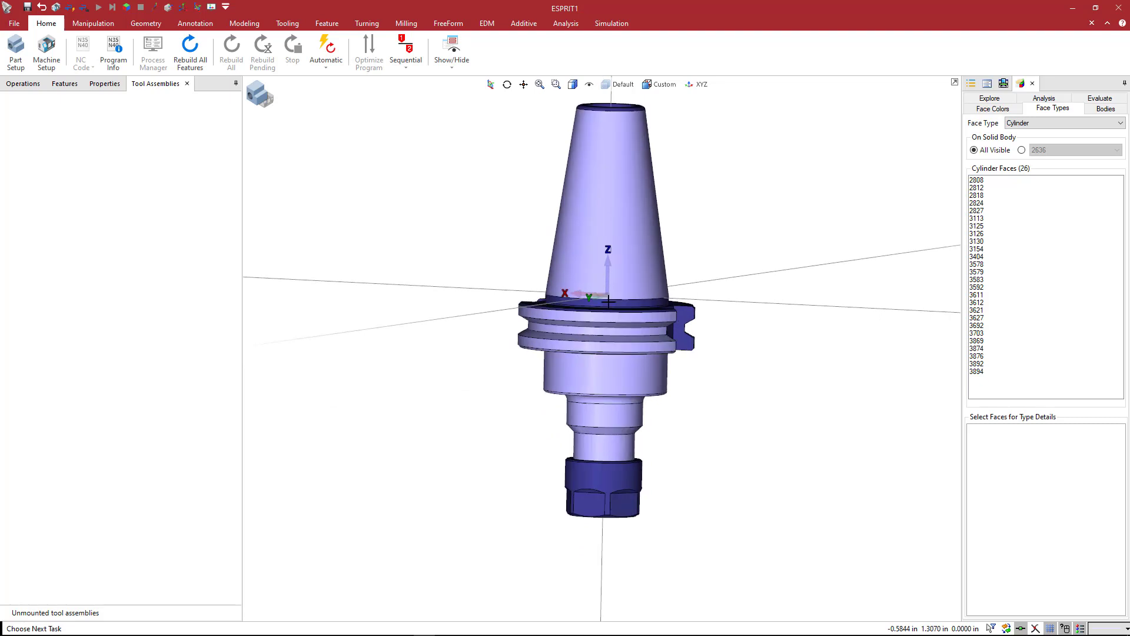
- Switch to the ZX side view, nudge the holder, and zoom out to centre it
key(ctrl+2)
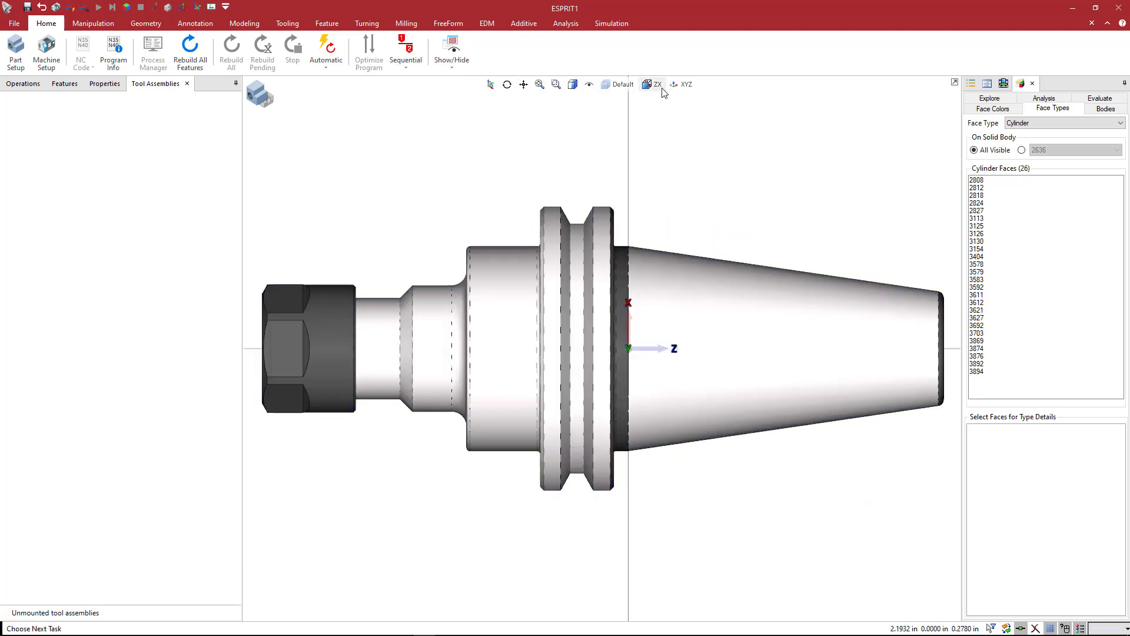
middle_drag(644, 222, 649, 218)
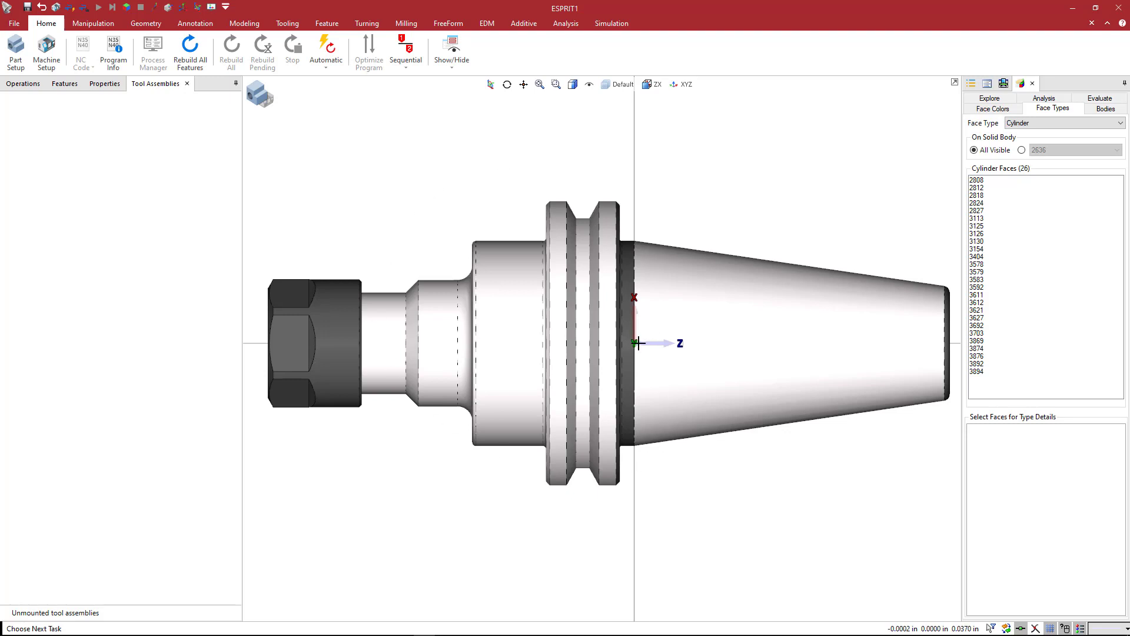
scroll(636, 343, down, 2)
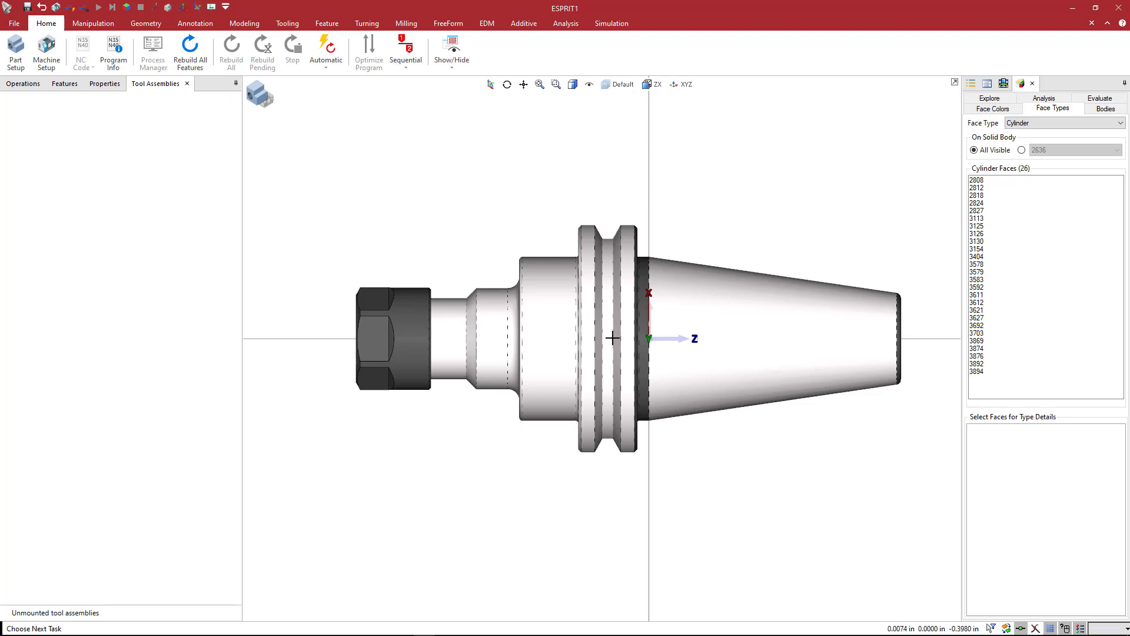
- Start Modify Workplane, orbit to an oblique view, and grab the gnomon's Z axis
click(98, 28)
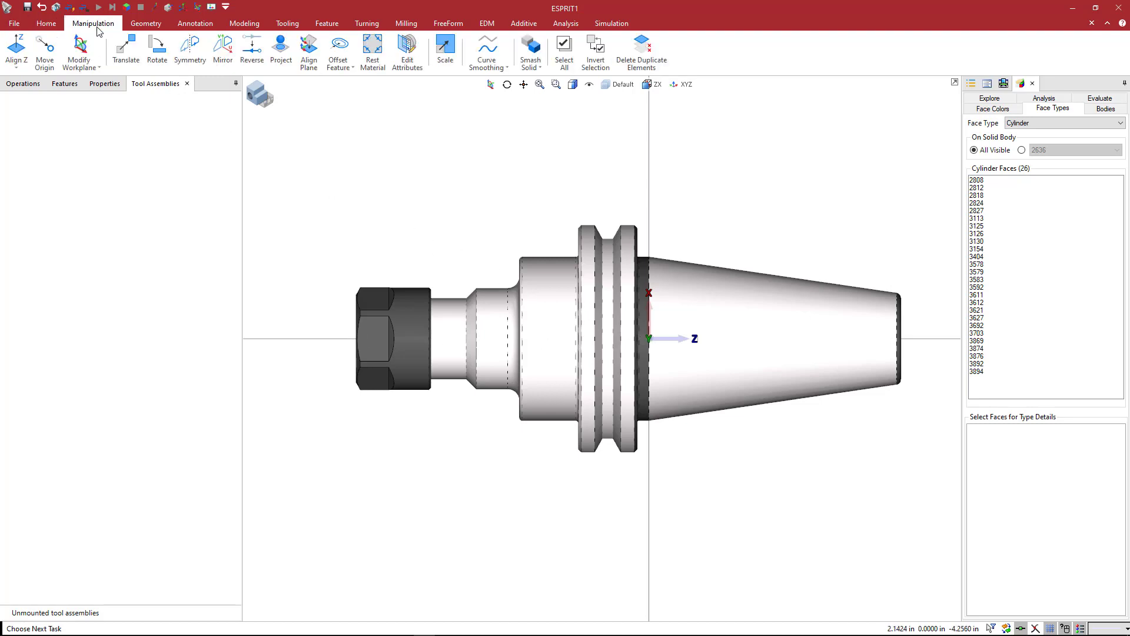
click(85, 65)
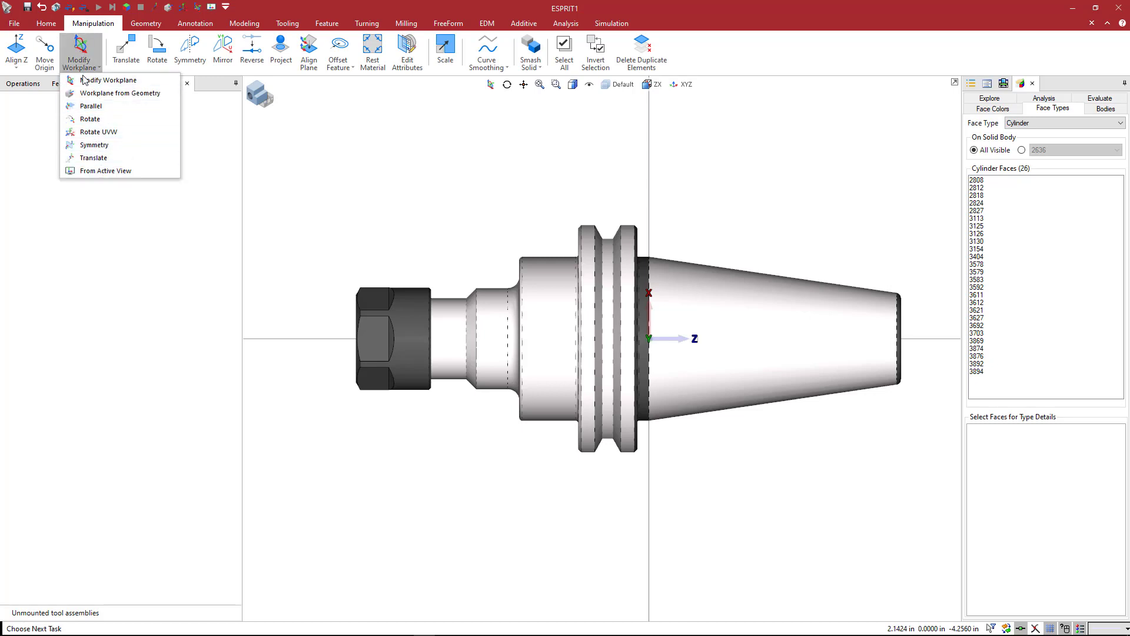
click(128, 83)
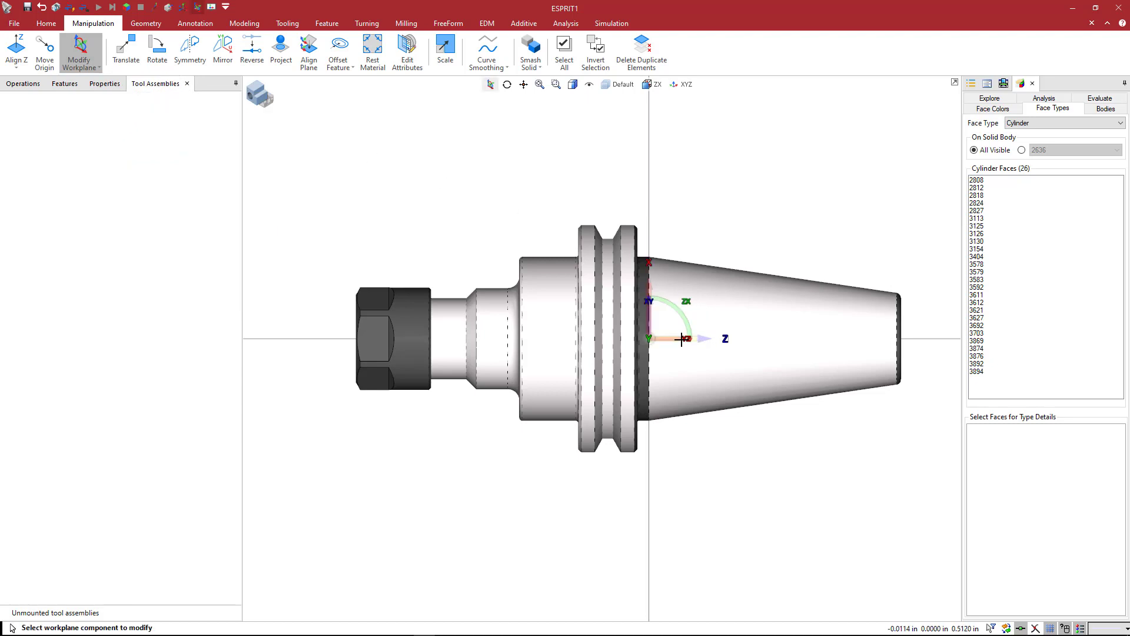
middle_drag(719, 298, 714, 303)
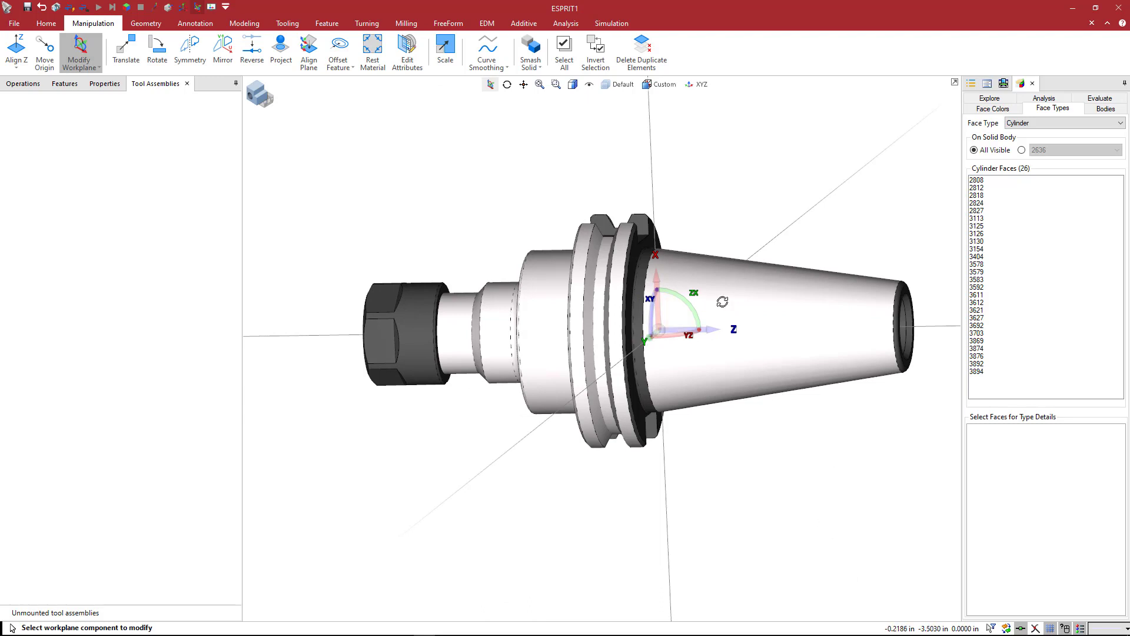
mouse_move(723, 301)
middle_down()
mouse_move(726, 312)
mouse_move(709, 309)
middle_up()
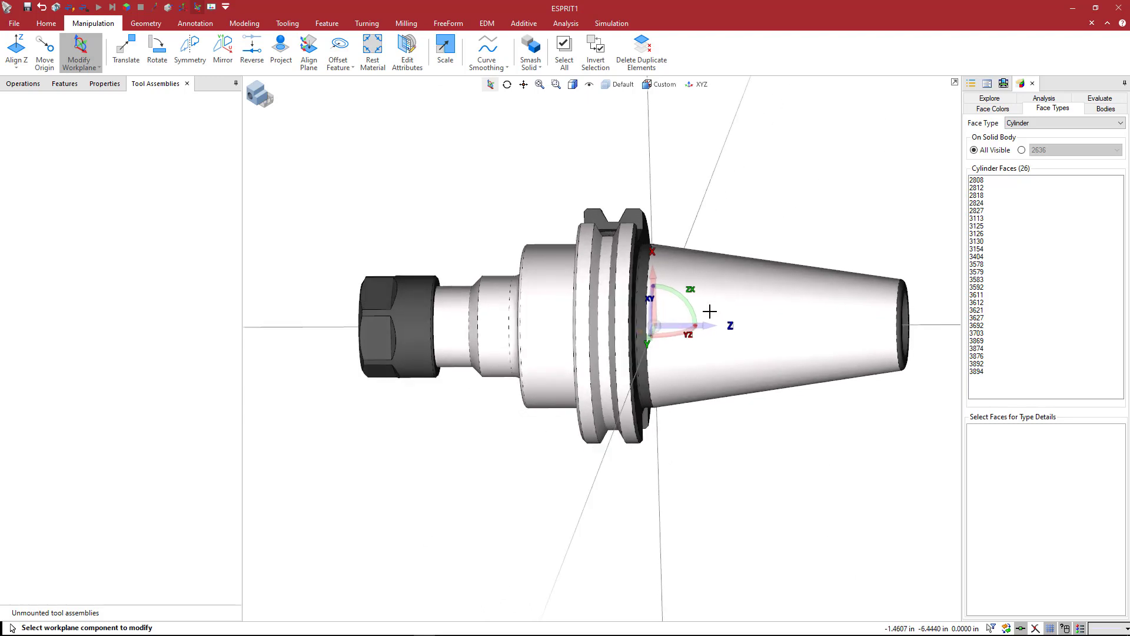
click(676, 325)
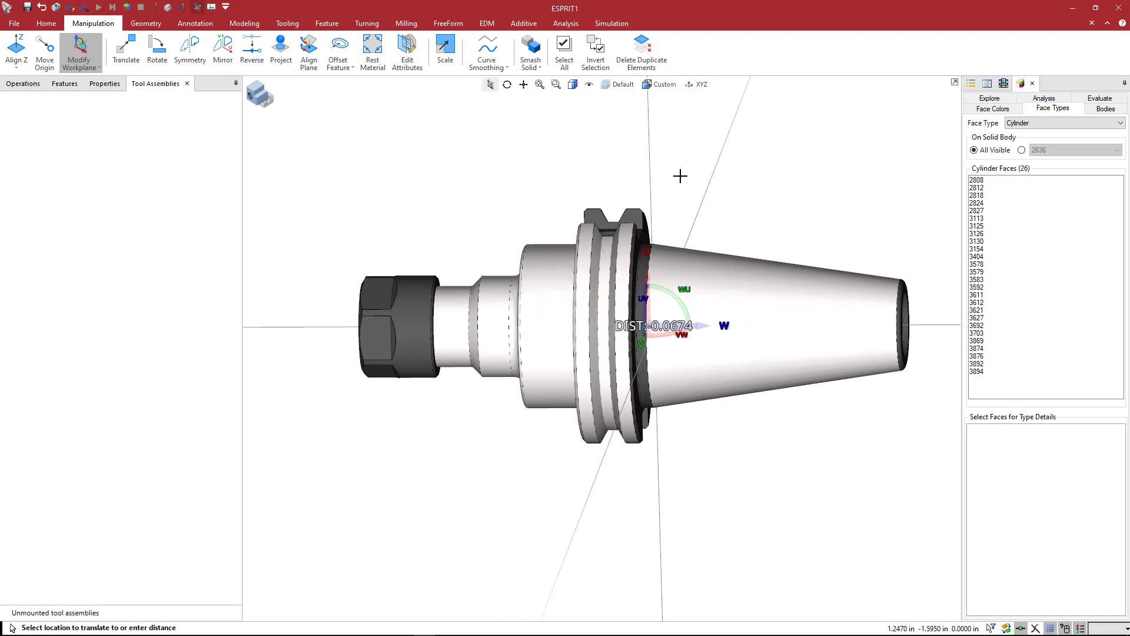
- Place the workplane origin at the collet nut bore centre, Z -3.12 in
middle_drag(537, 176, 552, 181)
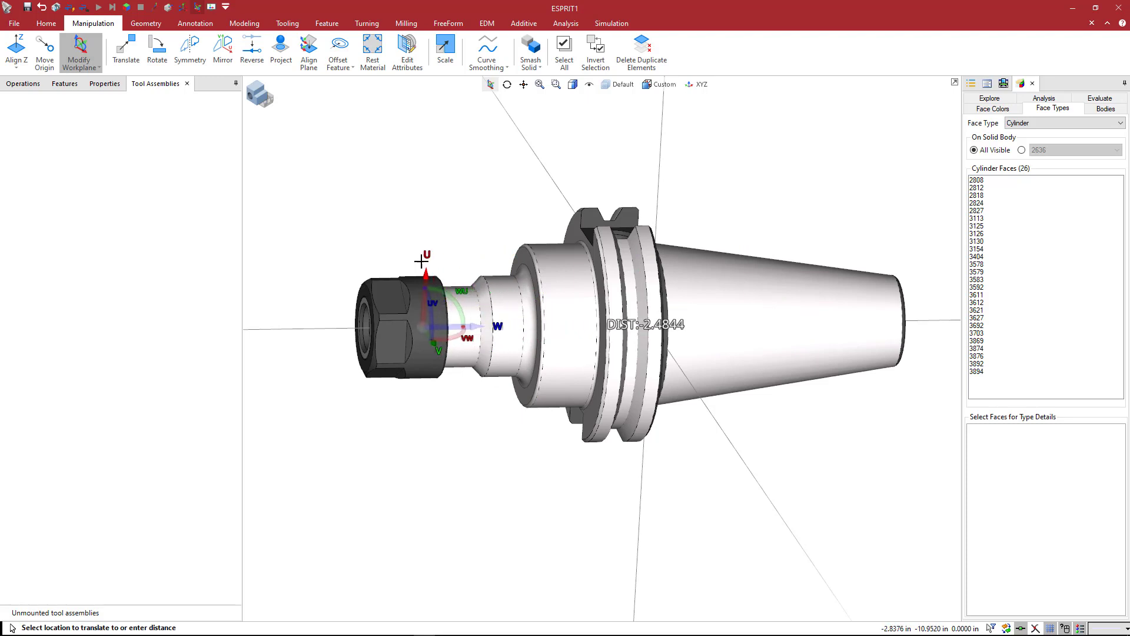
scroll(363, 331, up, 5)
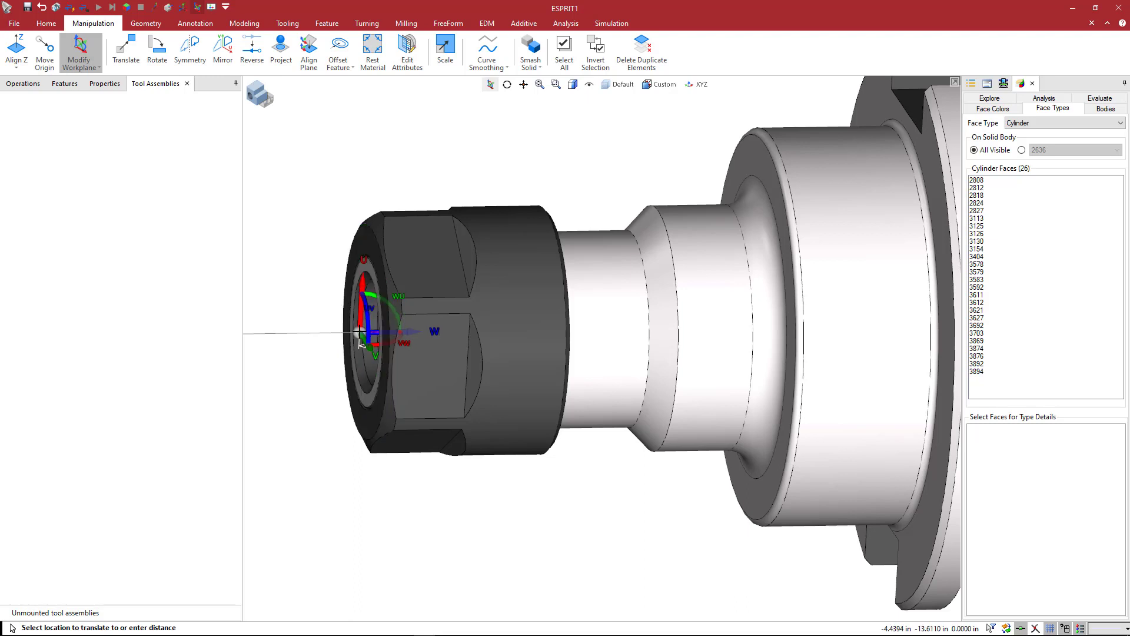
click(365, 332)
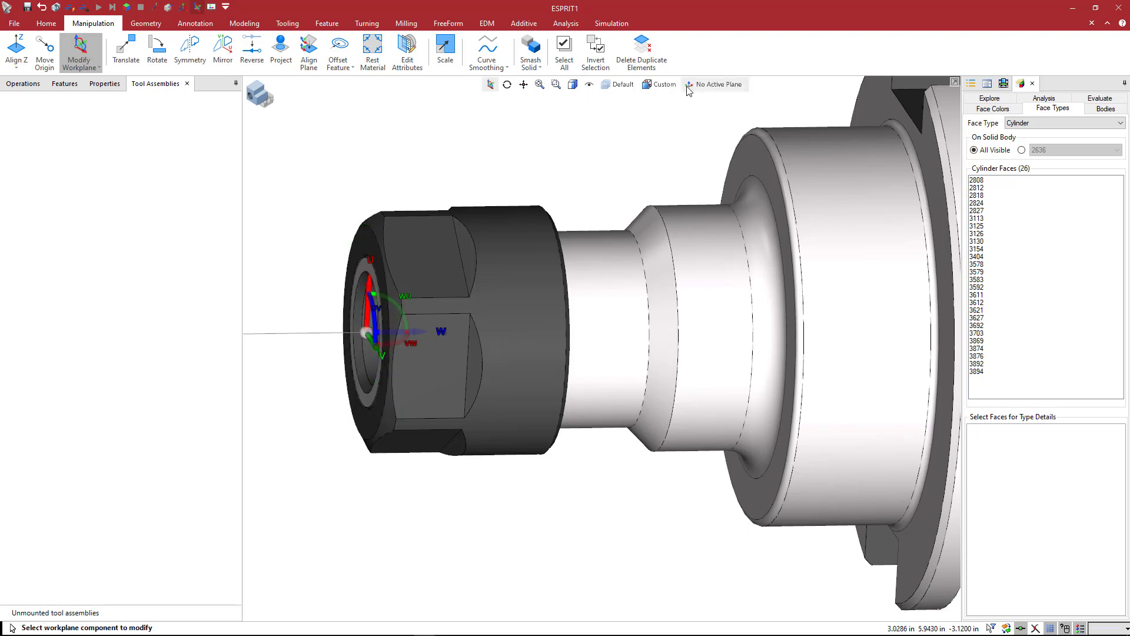
click(714, 84)
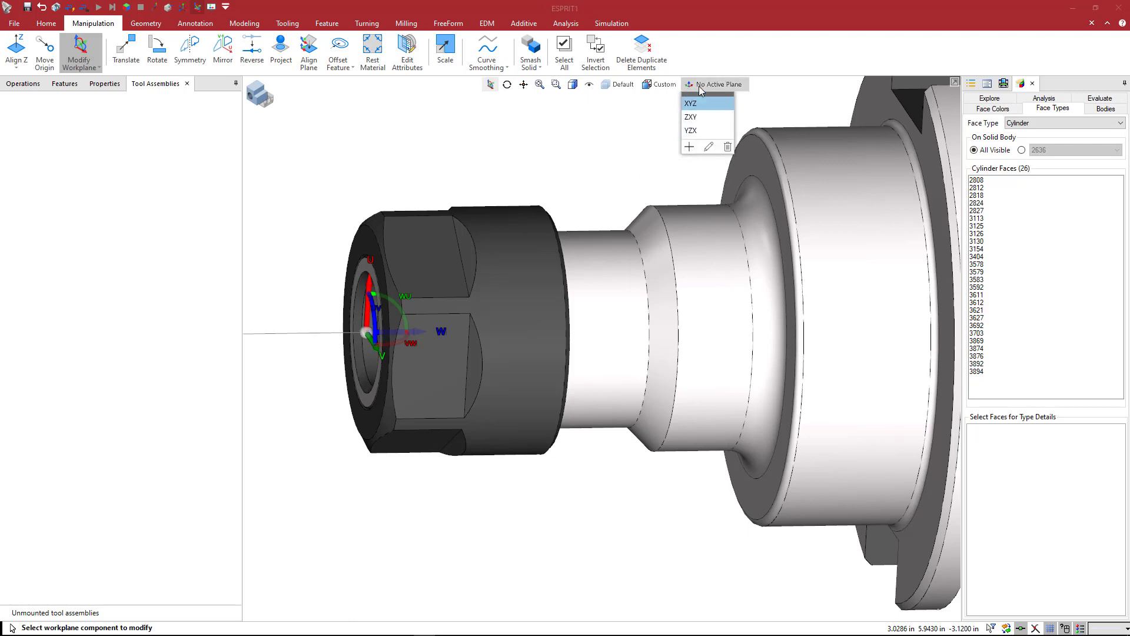
- Add a new work plane at the nut face named TA_1
click(701, 87)
click(702, 89)
click(690, 147)
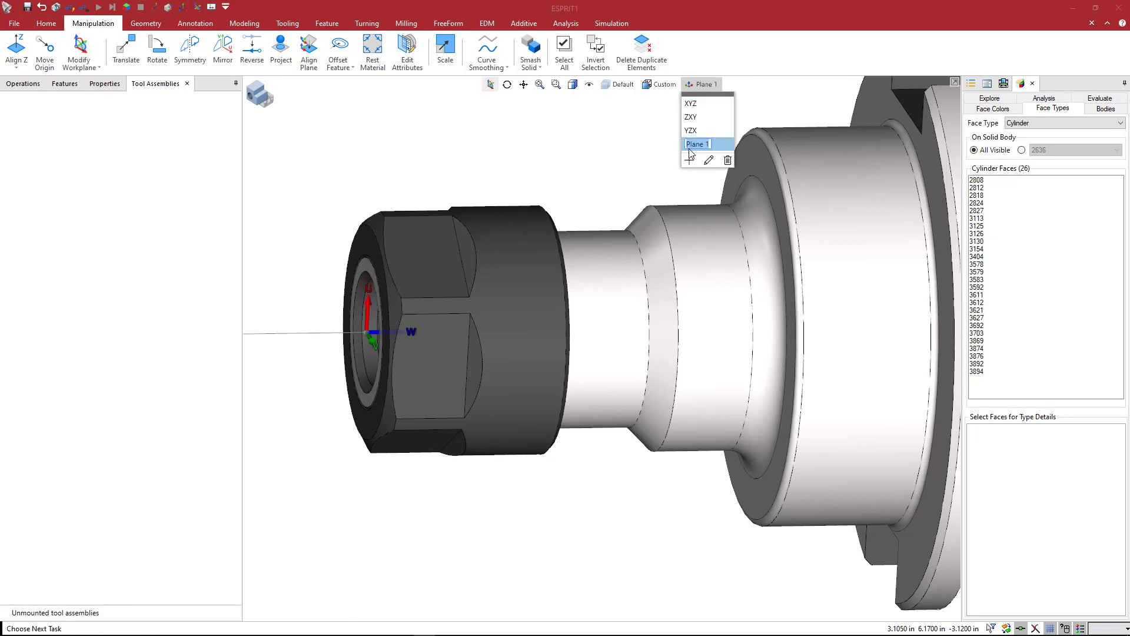
text(TA_1)
key(Return)
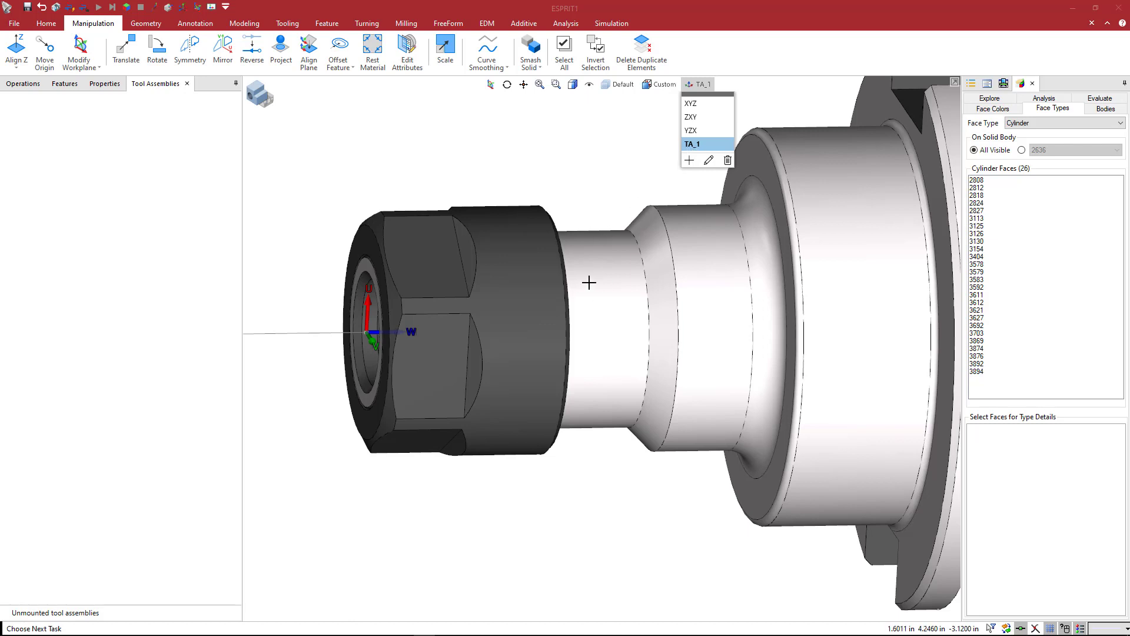
scroll(589, 282, down, 1)
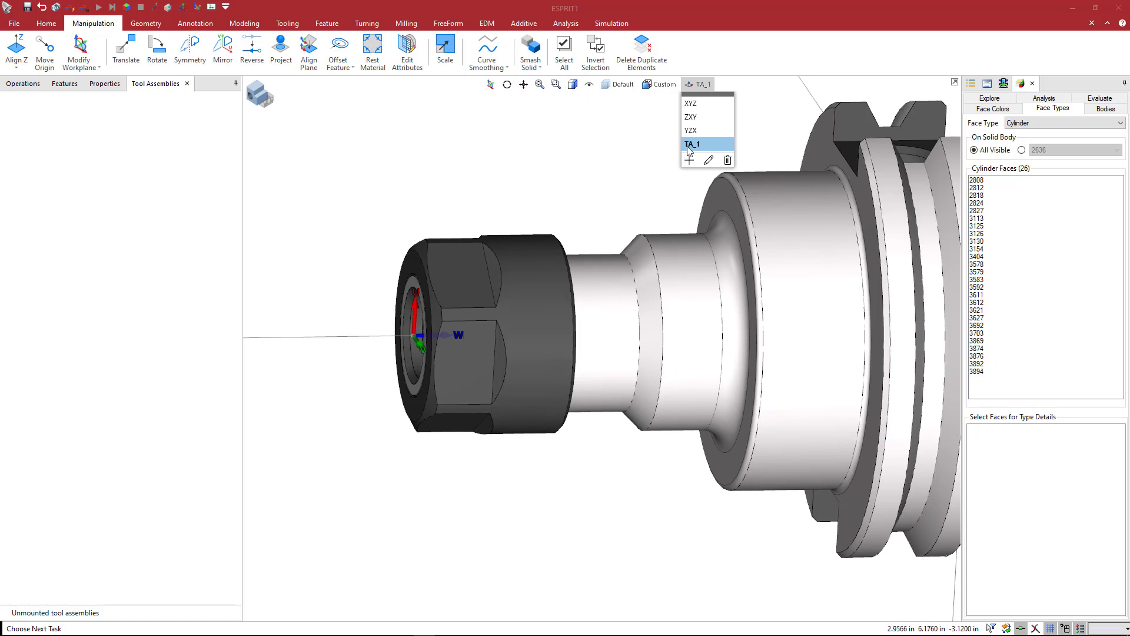
- Add a second work plane named HA_1 and close the plane list
click(689, 160)
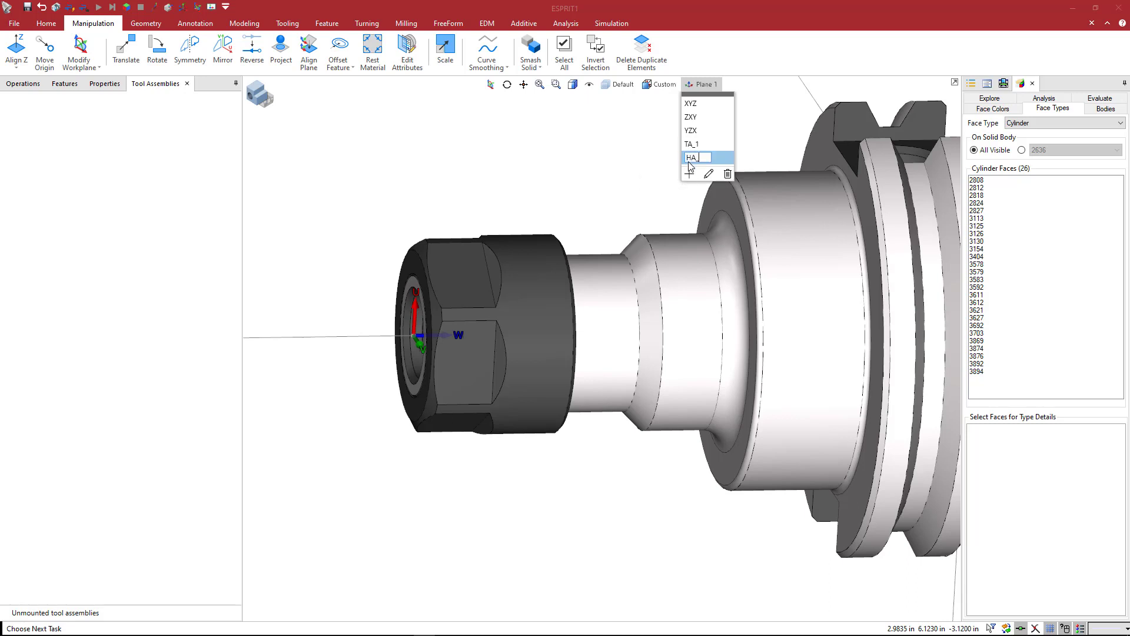
key(Return)
scroll(436, 327, down, 3)
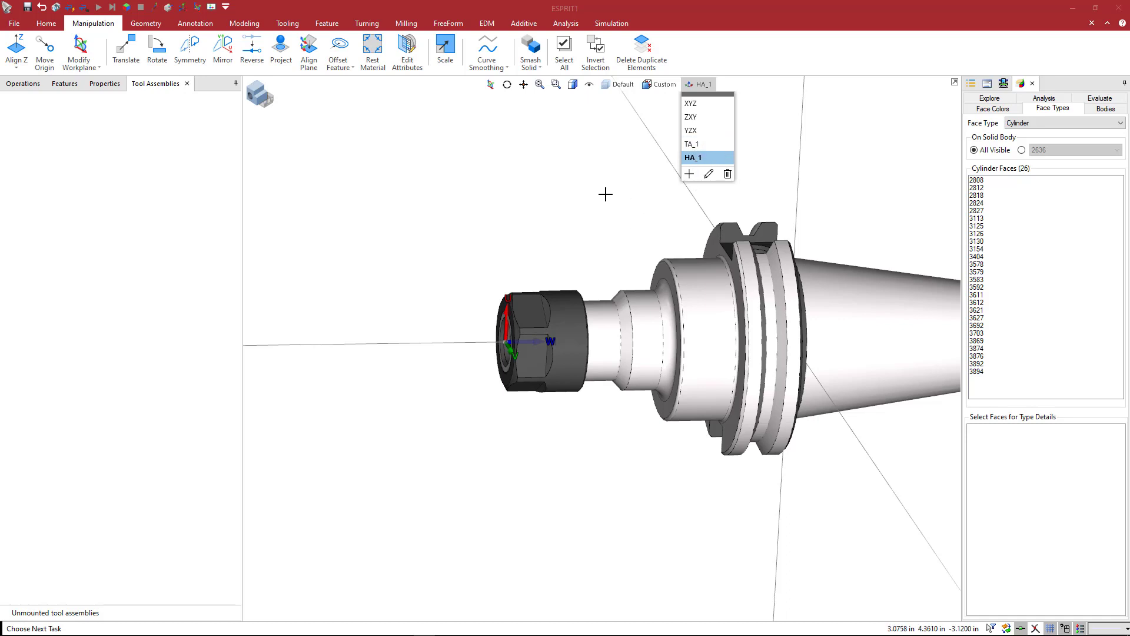
click(605, 194)
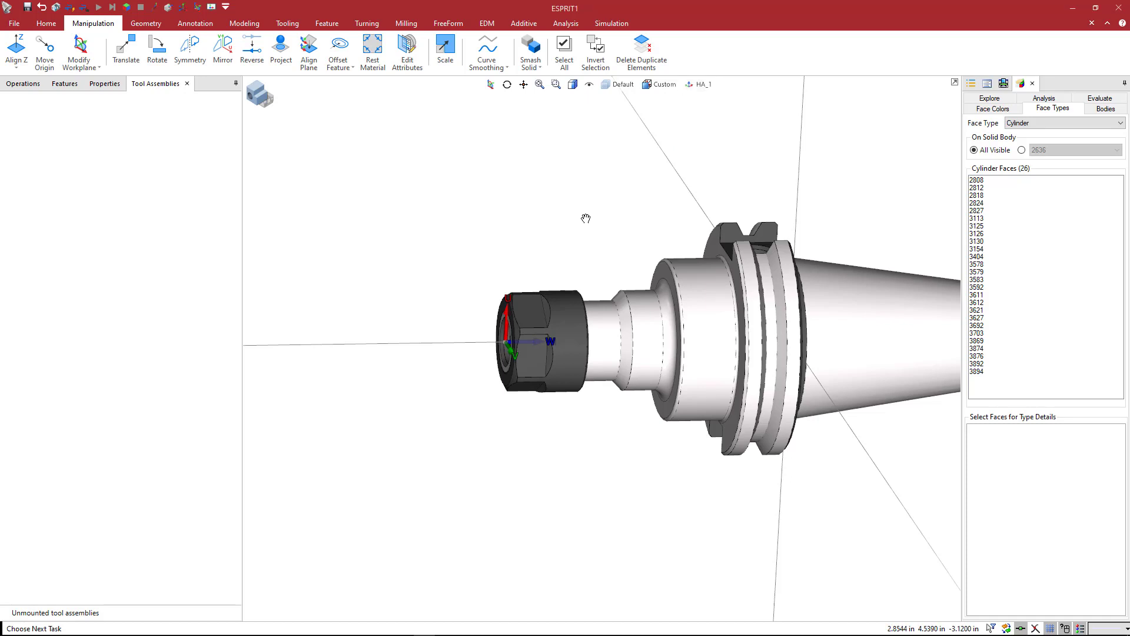
middle_drag(553, 217, 449, 214)
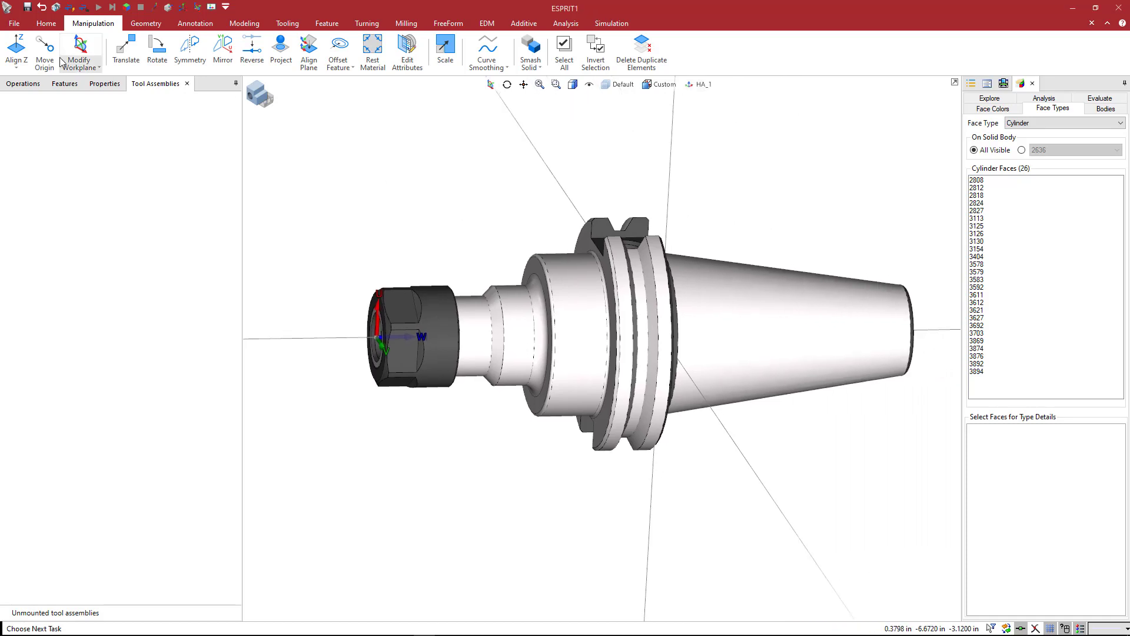
- Start Save As with the file type set to Holder Files (*.gdml)
click(13, 25)
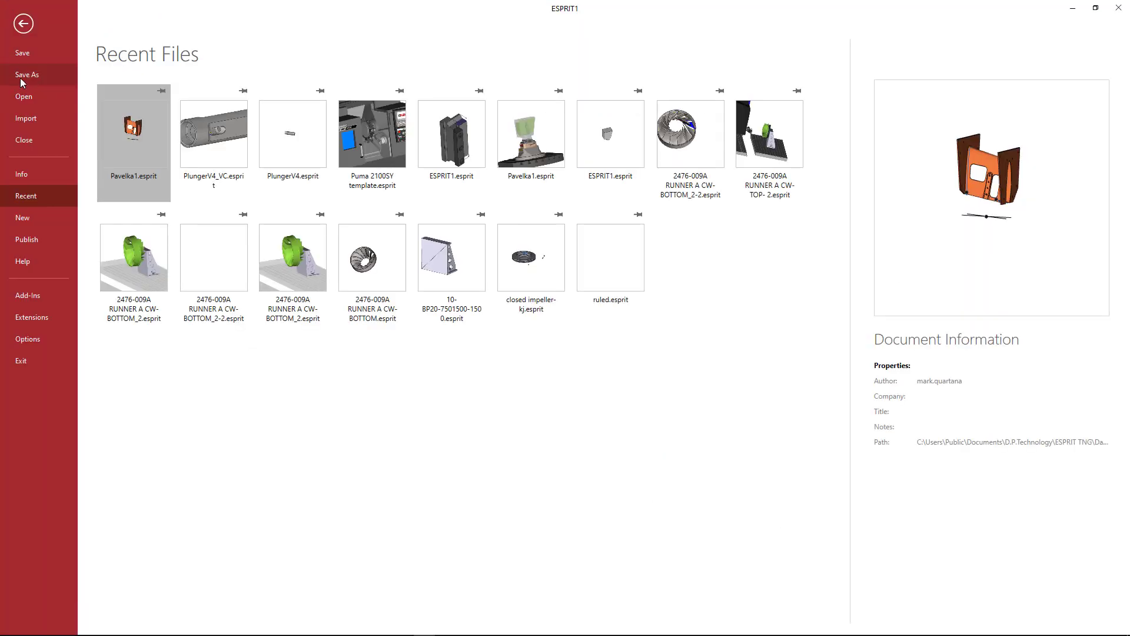
click(27, 75)
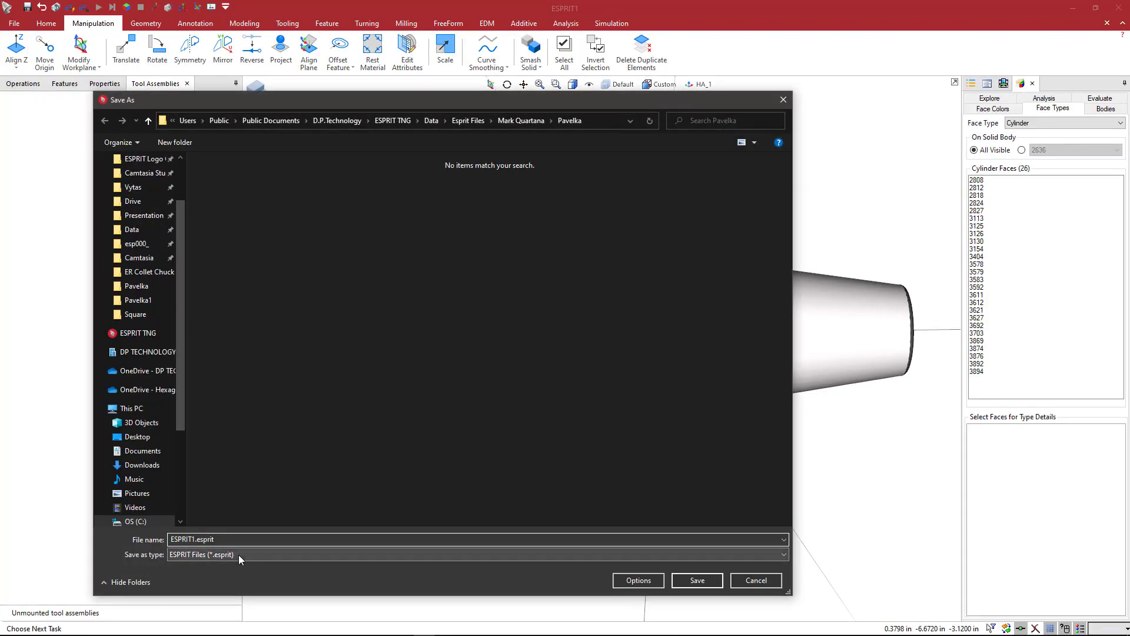
click(239, 554)
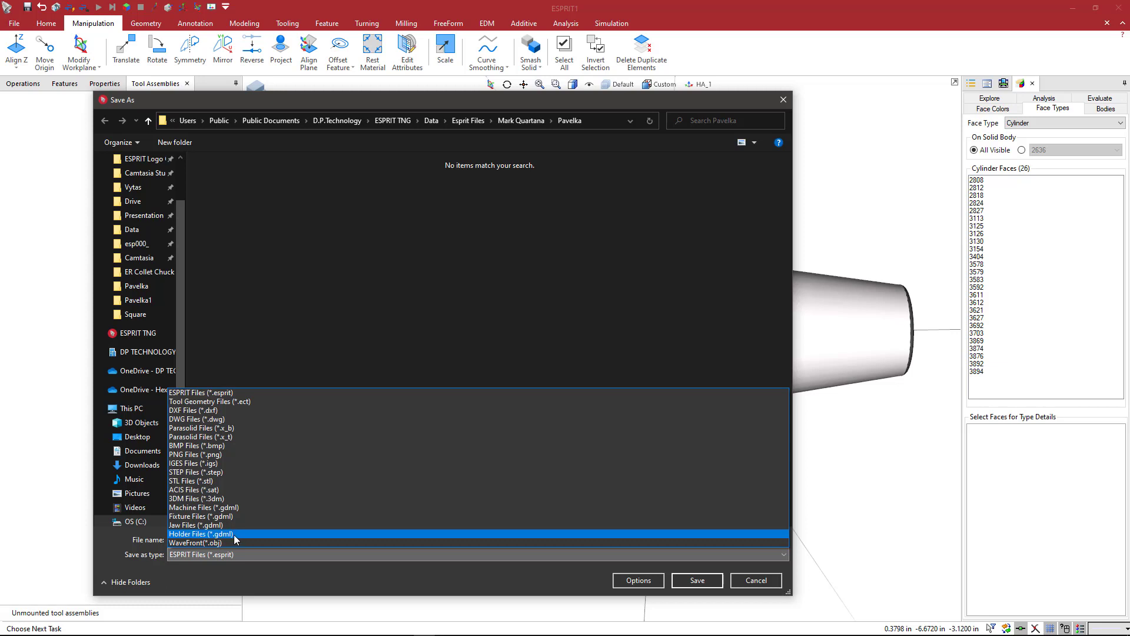
click(230, 533)
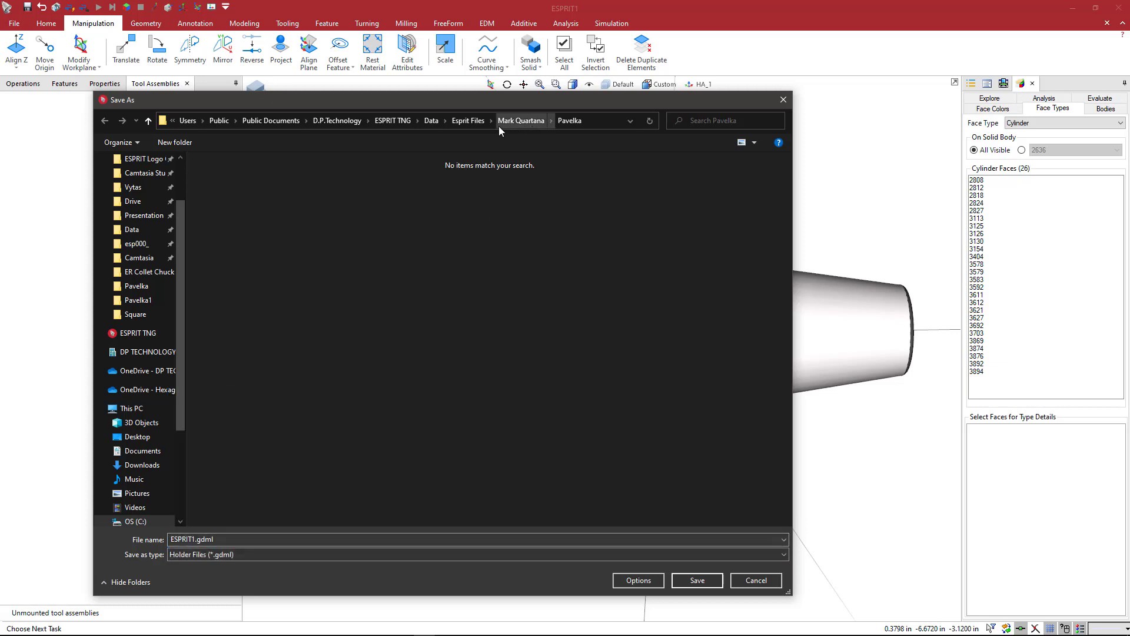
- Save it as C40-16ERP312 in Data > OEM Solids > Parlec > Milling > CAT40 > ER Collet
click(430, 120)
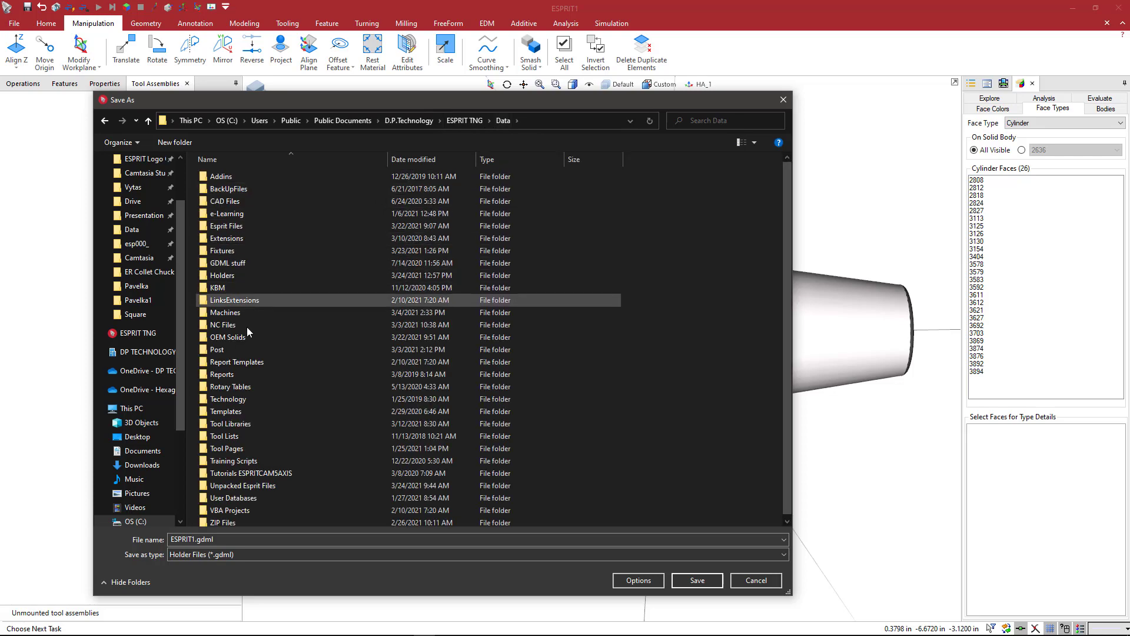
click(236, 336)
double_click(235, 337)
double_click(241, 422)
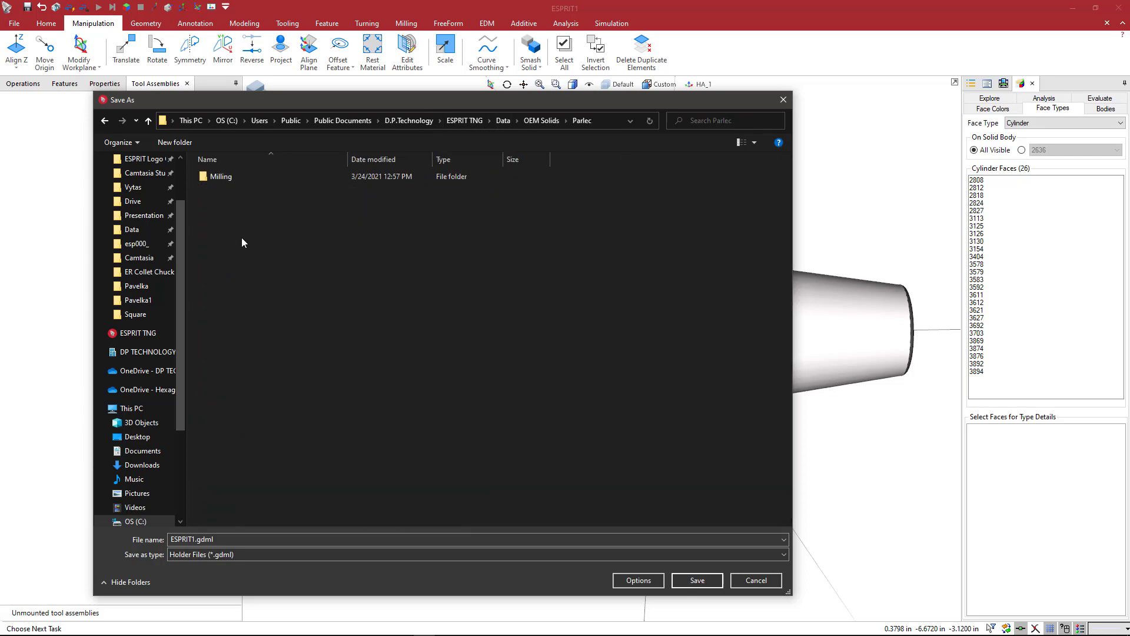
click(226, 176)
double_click(229, 178)
click(231, 177)
double_click(230, 177)
double_click(231, 177)
double_click(262, 538)
text(C40-16ERP312)
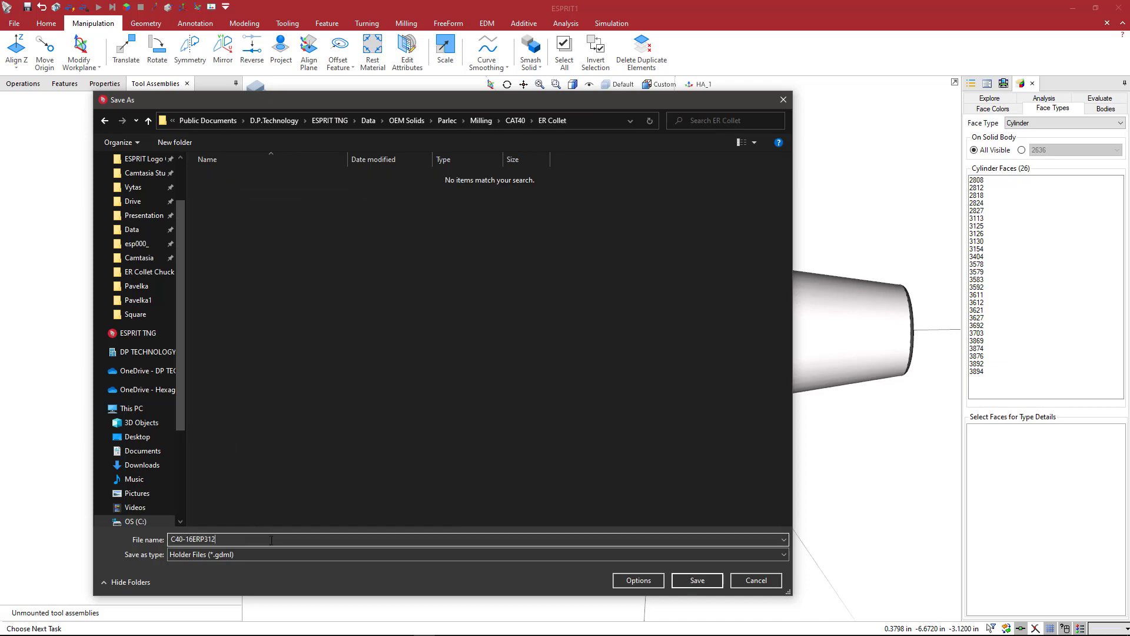
click(699, 580)
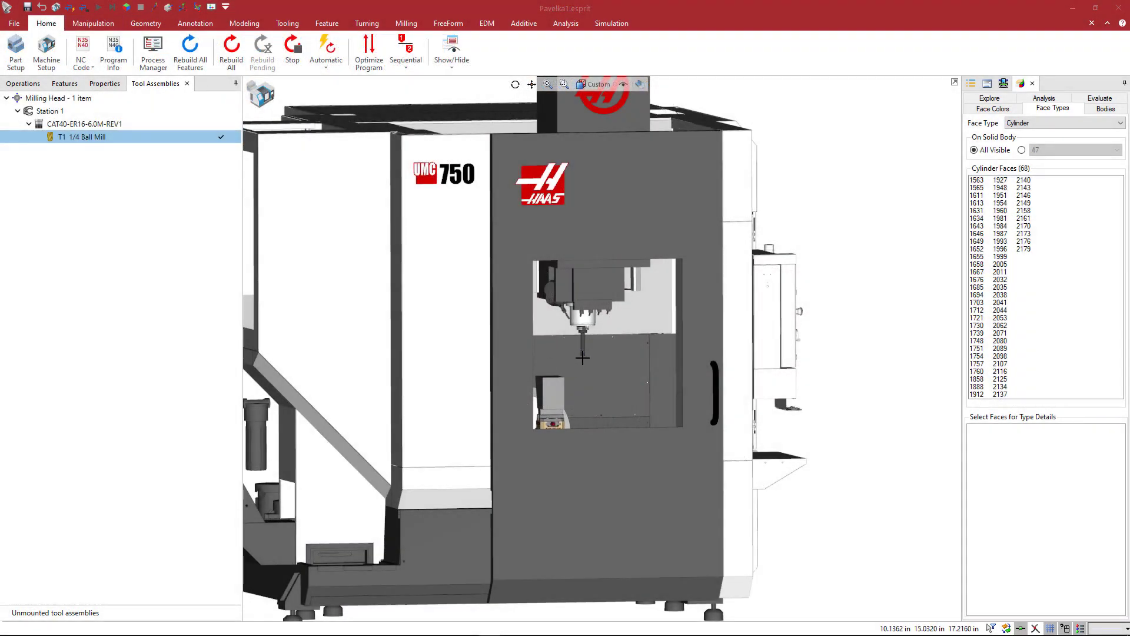
- Zoom in on the UMC 750 spindle and select the CAT40-ER16-6.0M-REV1 tool assembly
scroll(582, 357, up, 2)
scroll(582, 356, up, 1)
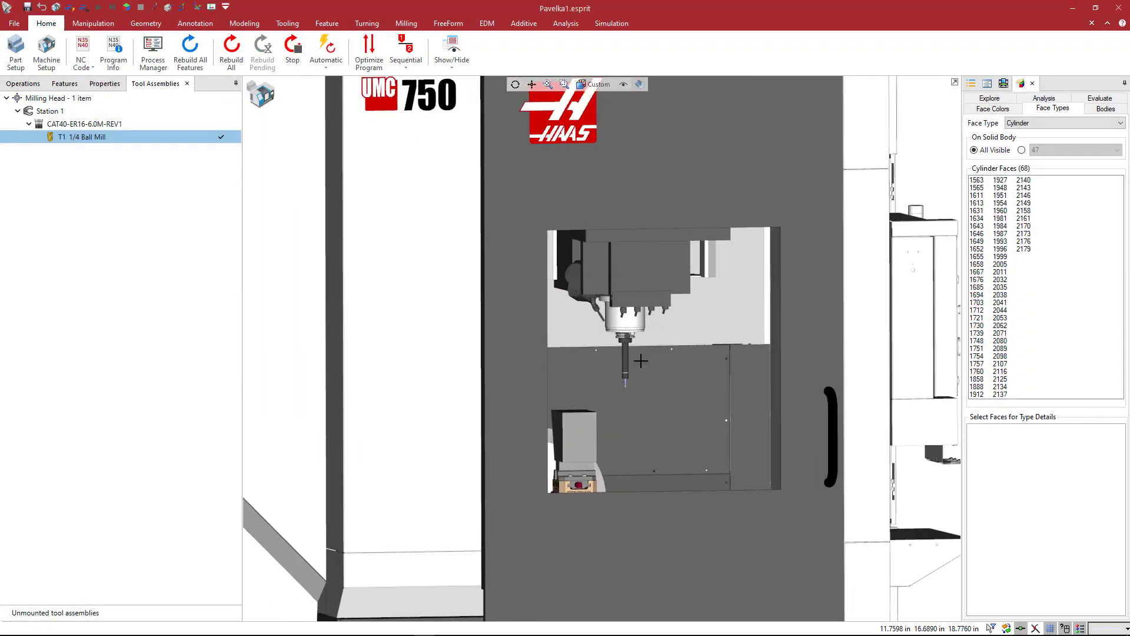
scroll(638, 356, up, 3)
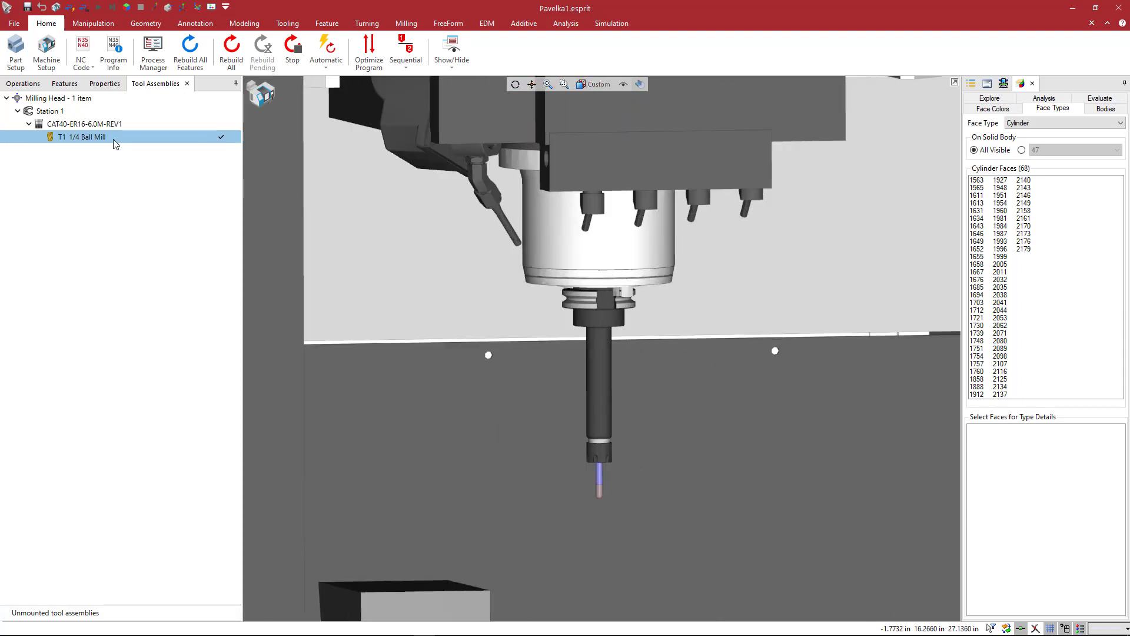
click(104, 124)
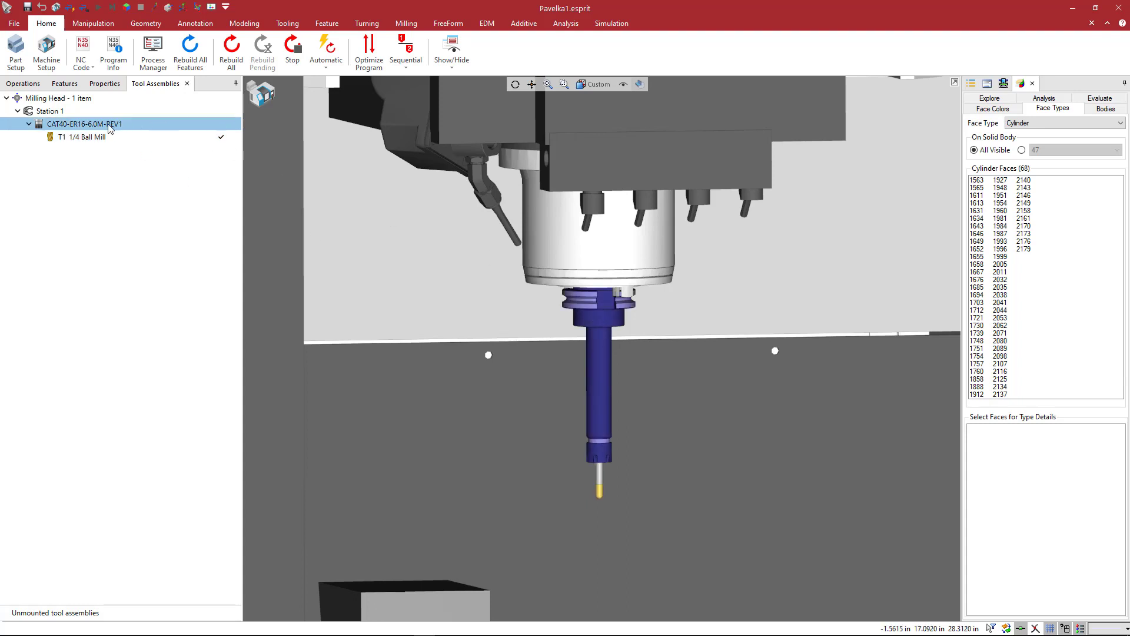
- From the CAT40-ER16-6.0M-REV1 holder's properties, browse to OEM Solids\Parlec\Milling\CAT40\ER Collet
double_click(109, 125)
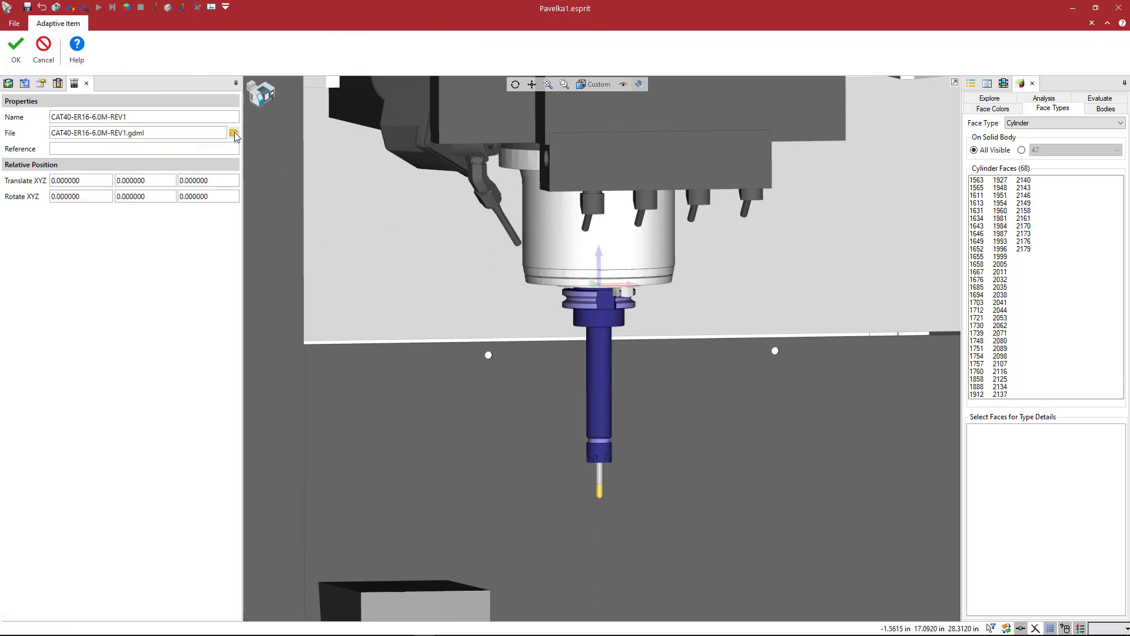
click(234, 134)
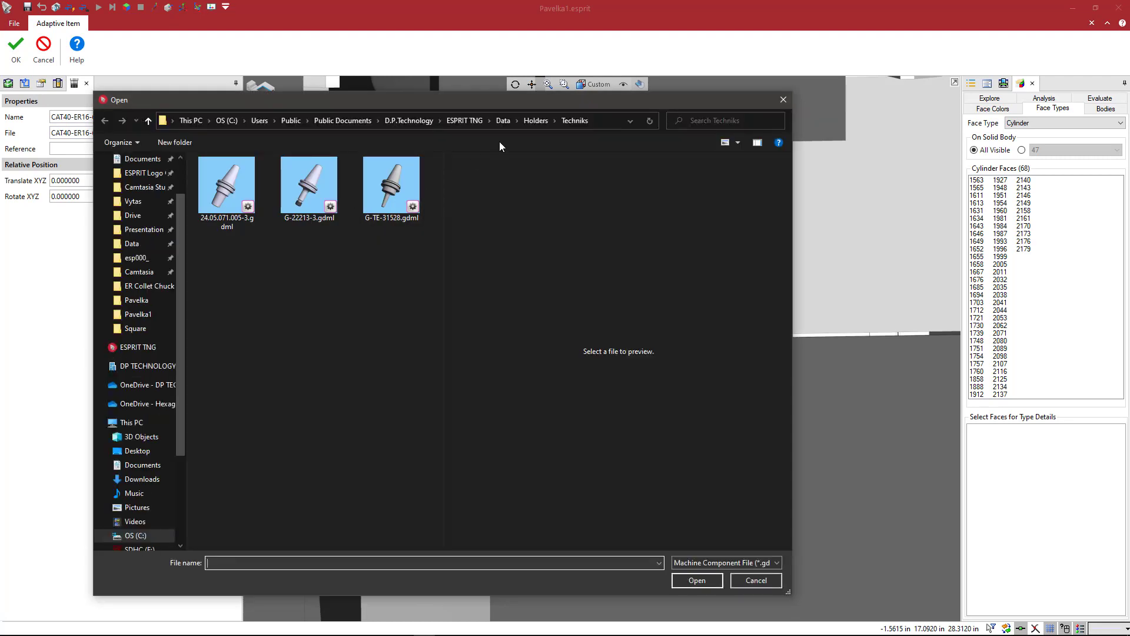
click(526, 122)
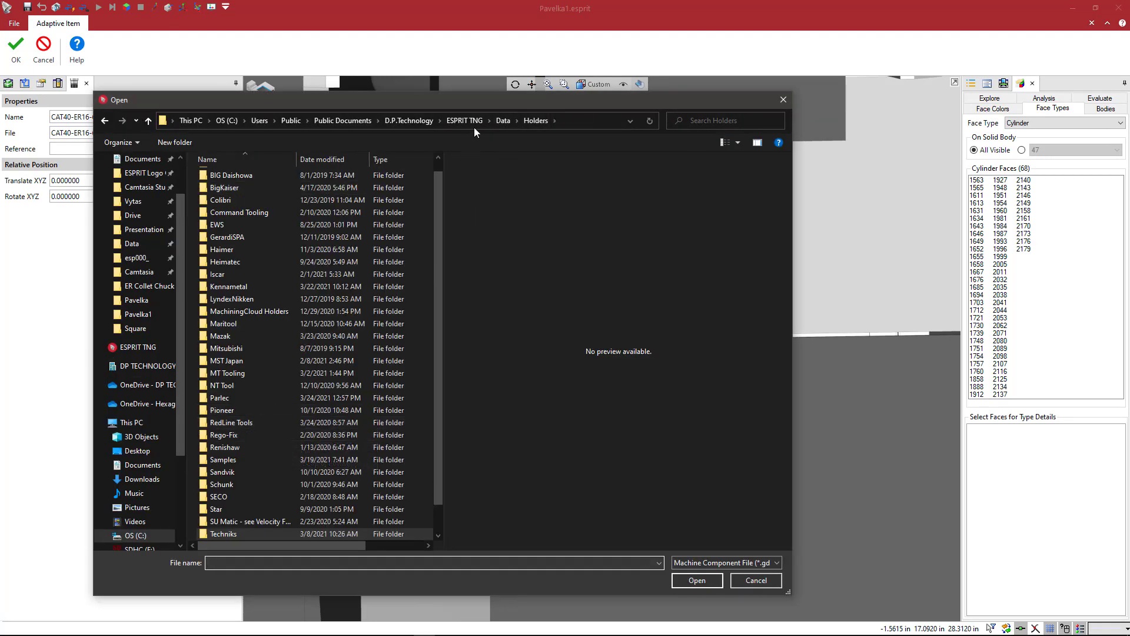
click(503, 120)
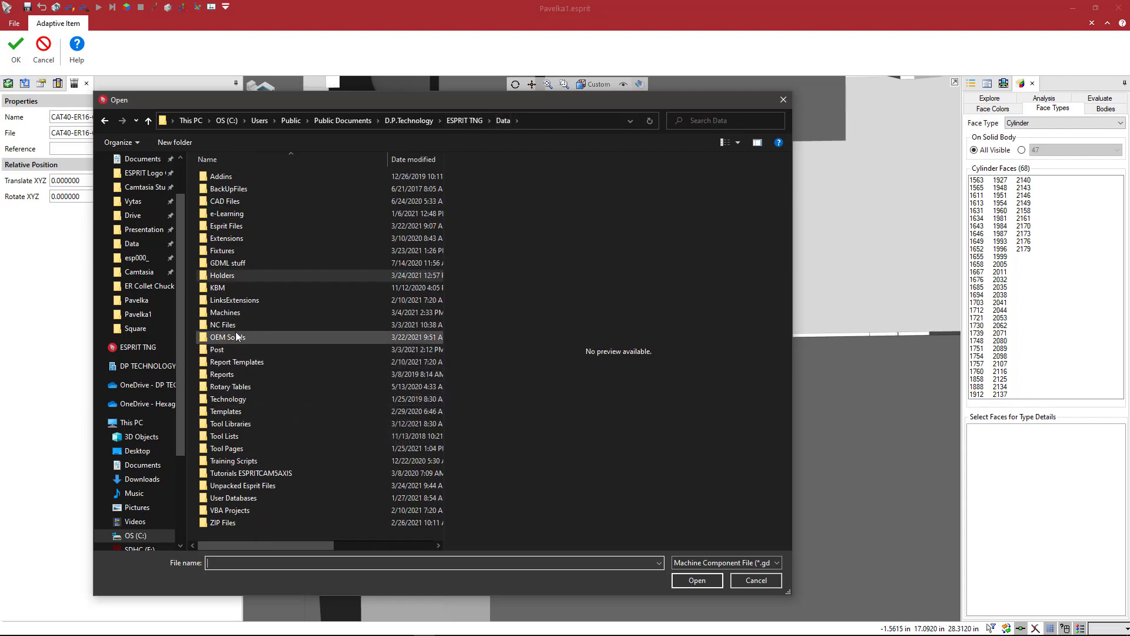
double_click(235, 336)
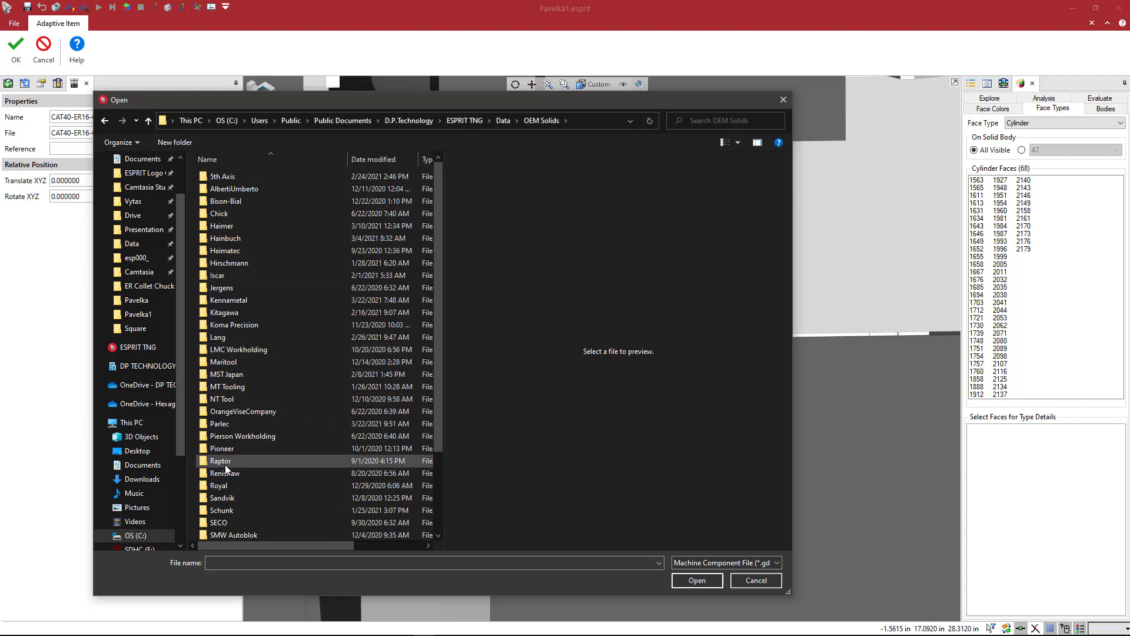
double_click(220, 424)
double_click(222, 176)
double_click(228, 178)
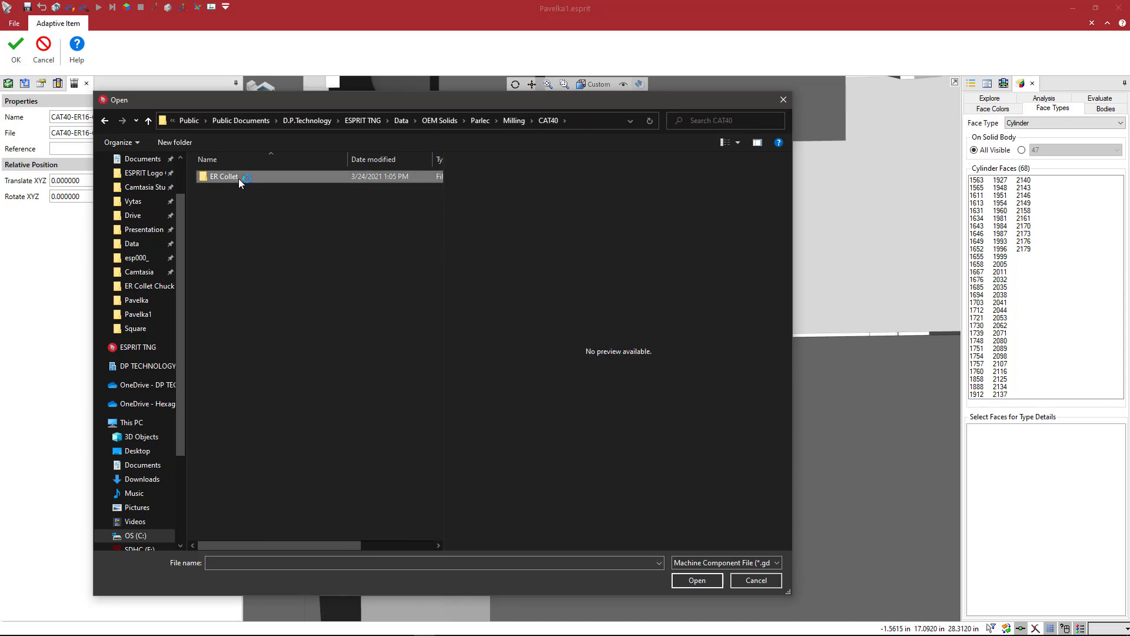
double_click(238, 178)
click(238, 178)
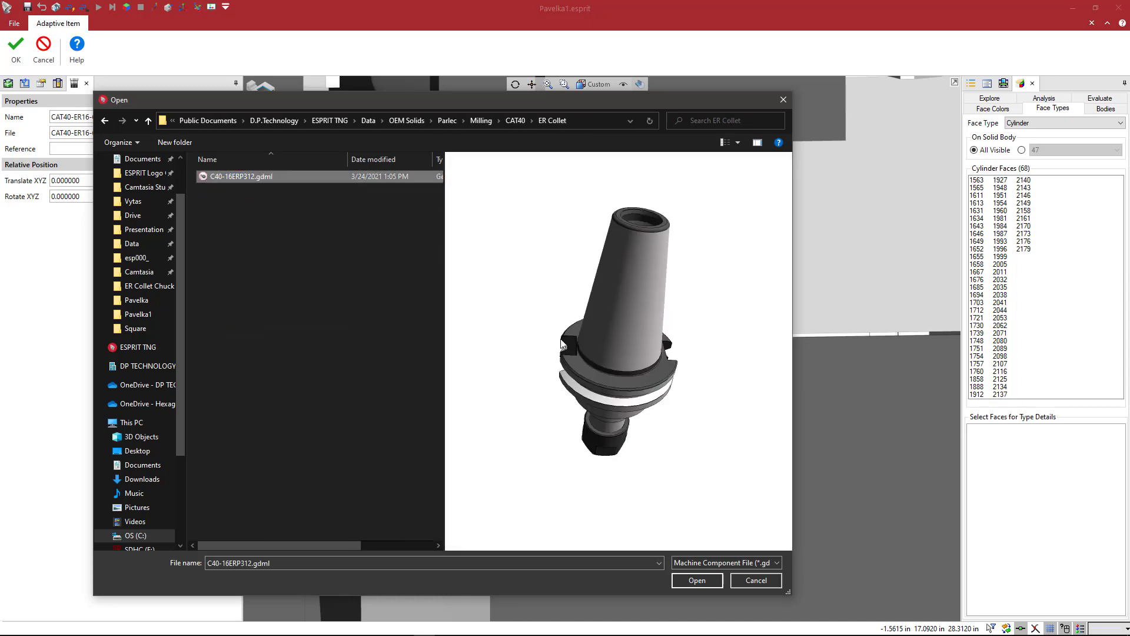
- Inspect the ER Collet holder previews, showing the files as large icons
drag(545, 318, 502, 229)
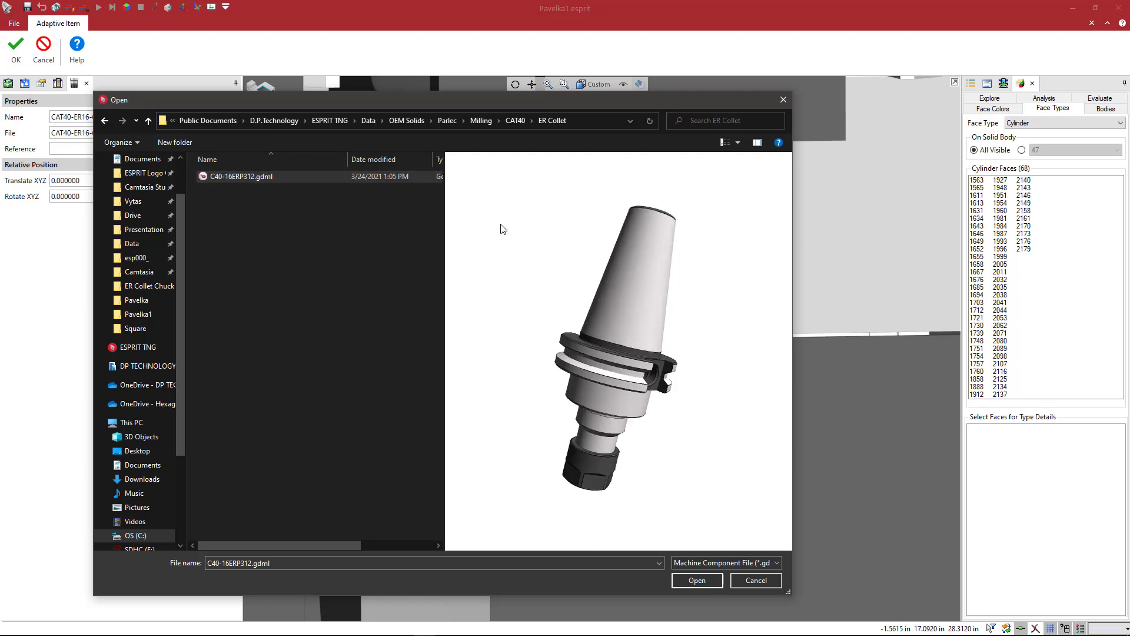
click(757, 143)
click(758, 143)
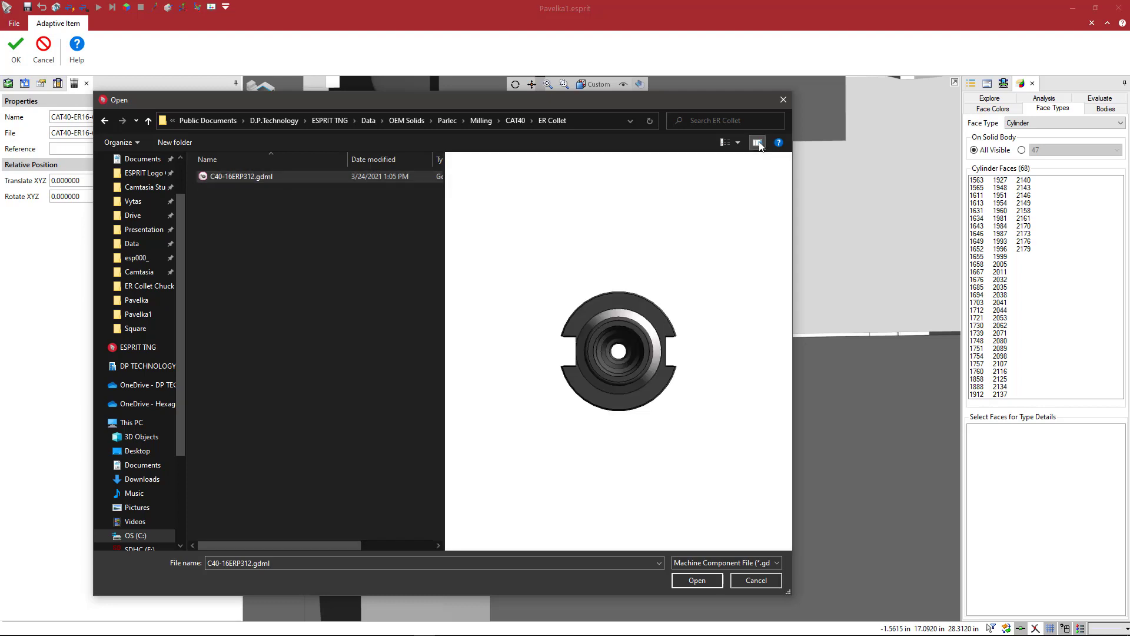
click(757, 143)
click(758, 143)
drag(668, 272, 690, 243)
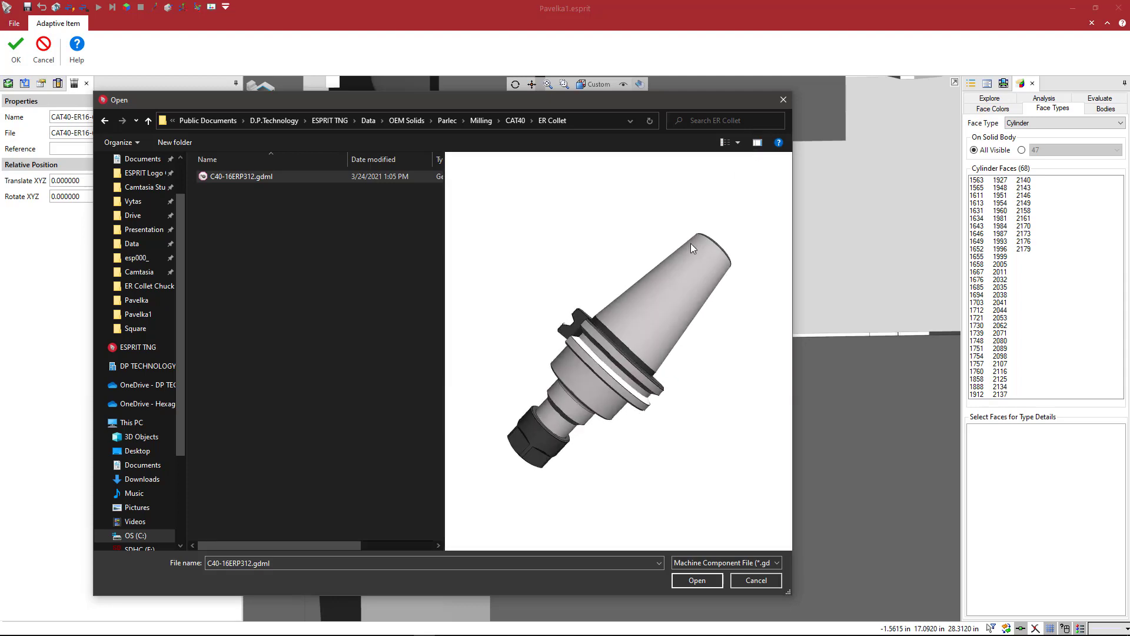
click(737, 143)
click(767, 70)
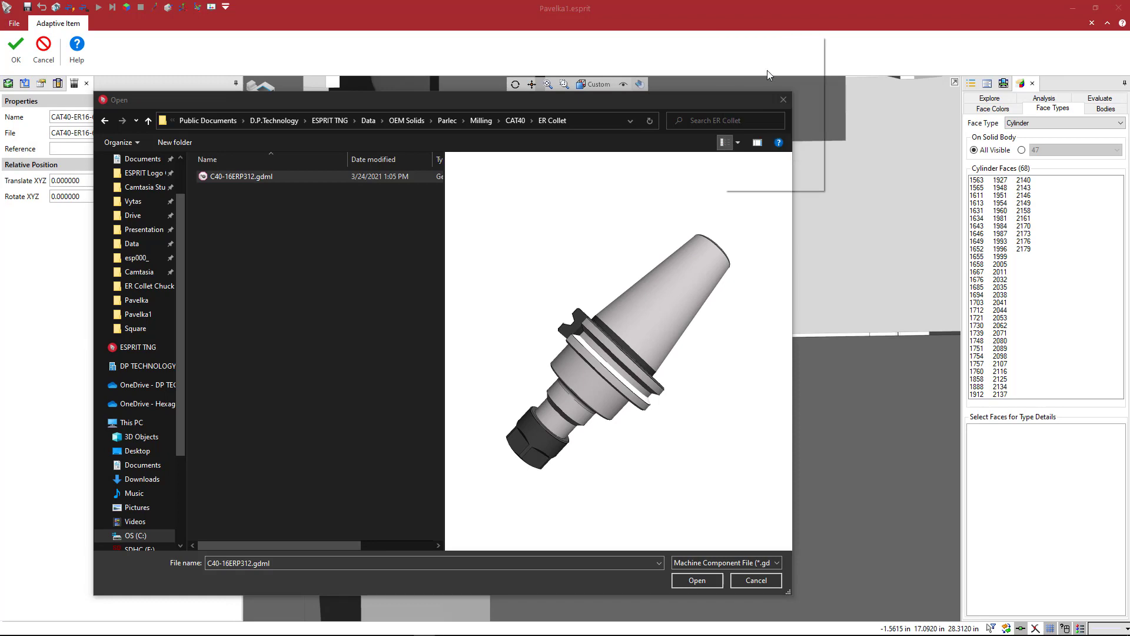
drag(559, 376, 650, 550)
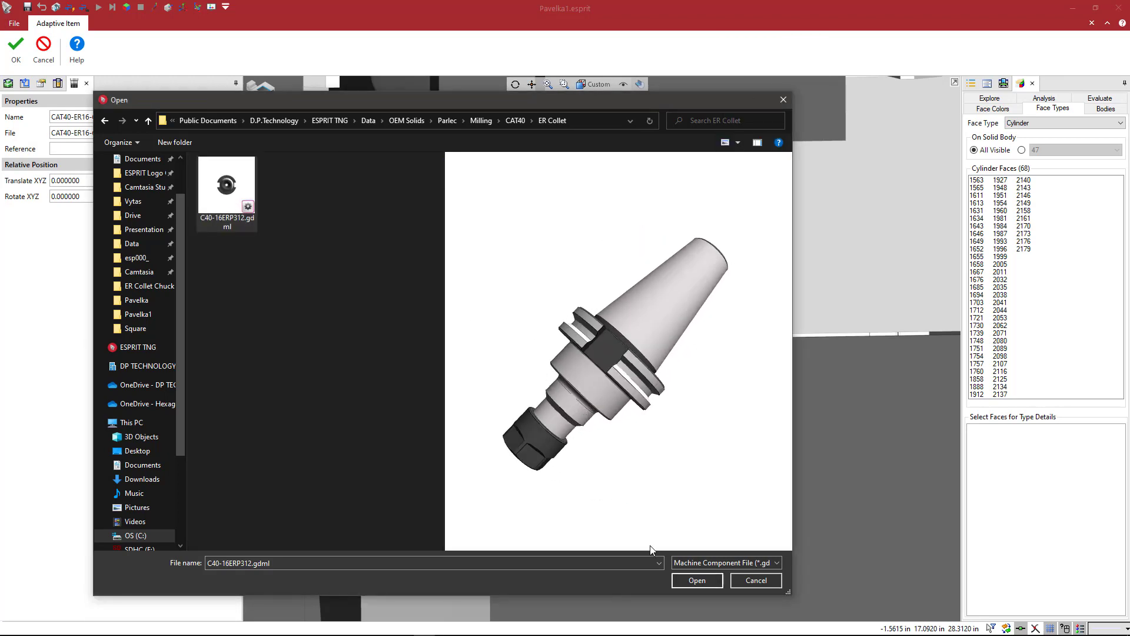
- Load C40-16ERP312 as the spindle holder and confirm the replacement
click(694, 580)
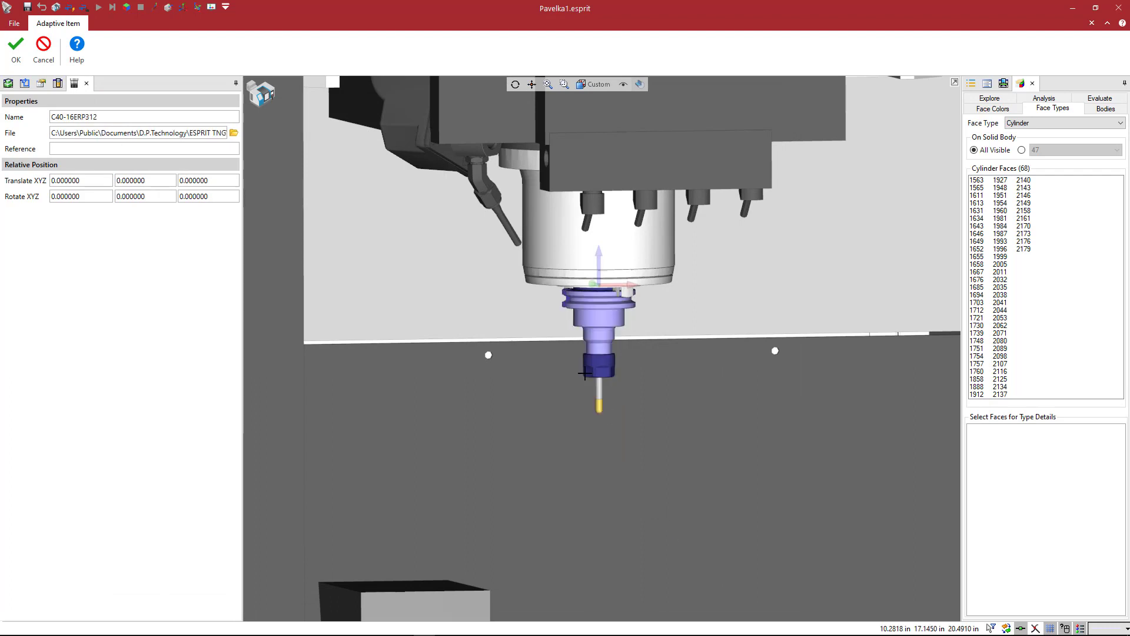
middle_drag(584, 372, 610, 386)
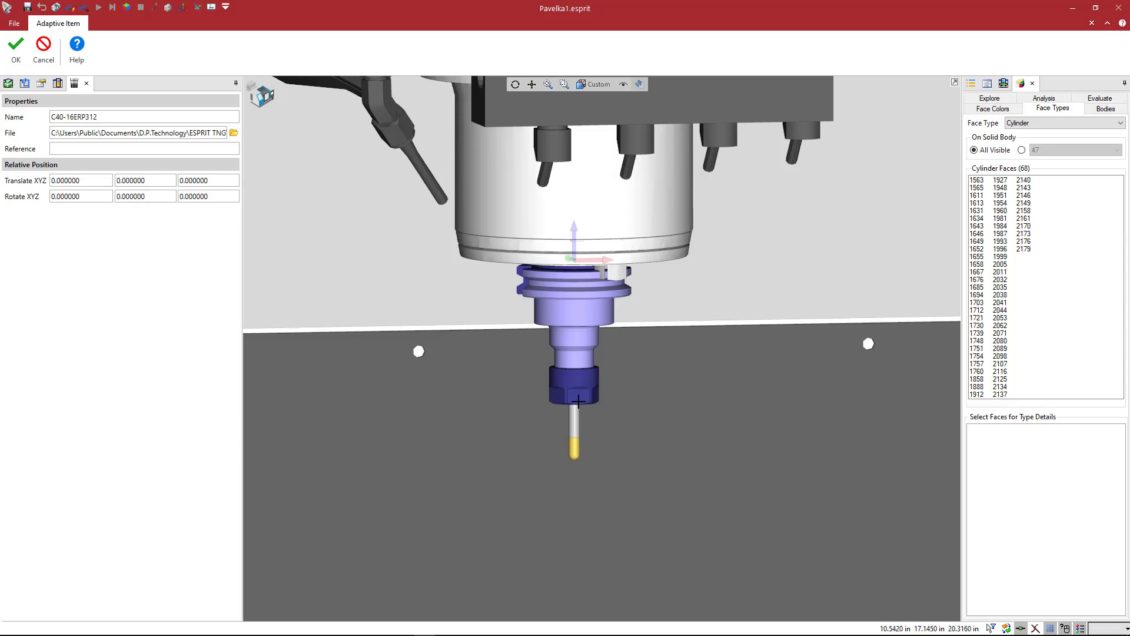
click(16, 52)
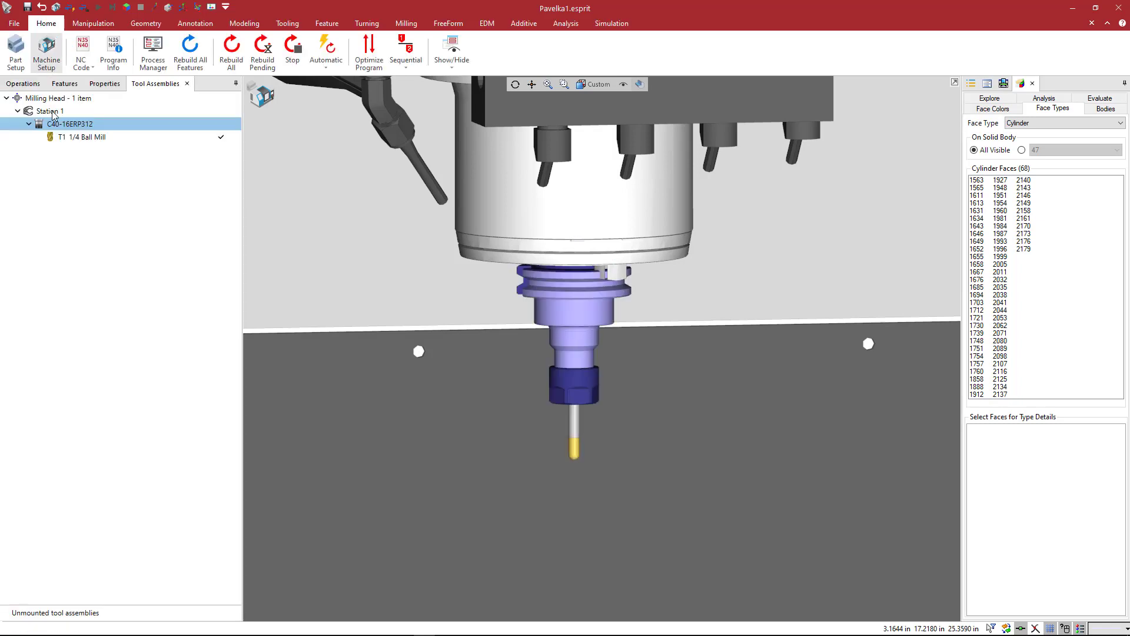
- Add a second C40-16ERP312.gdml holder to Station 1
right_click(53, 112)
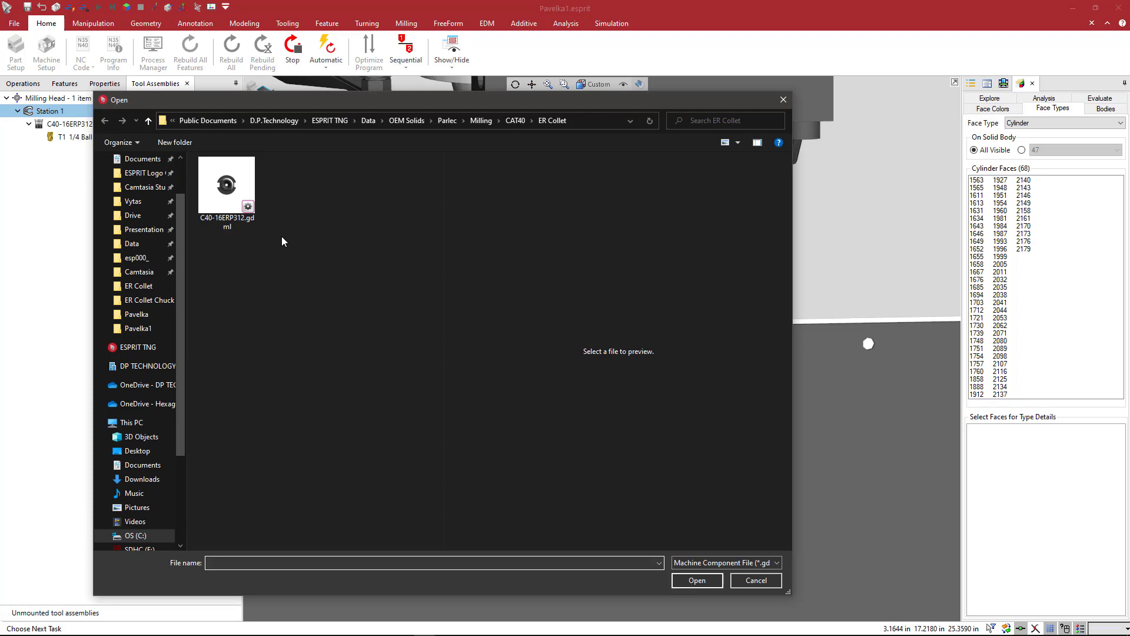
click(236, 197)
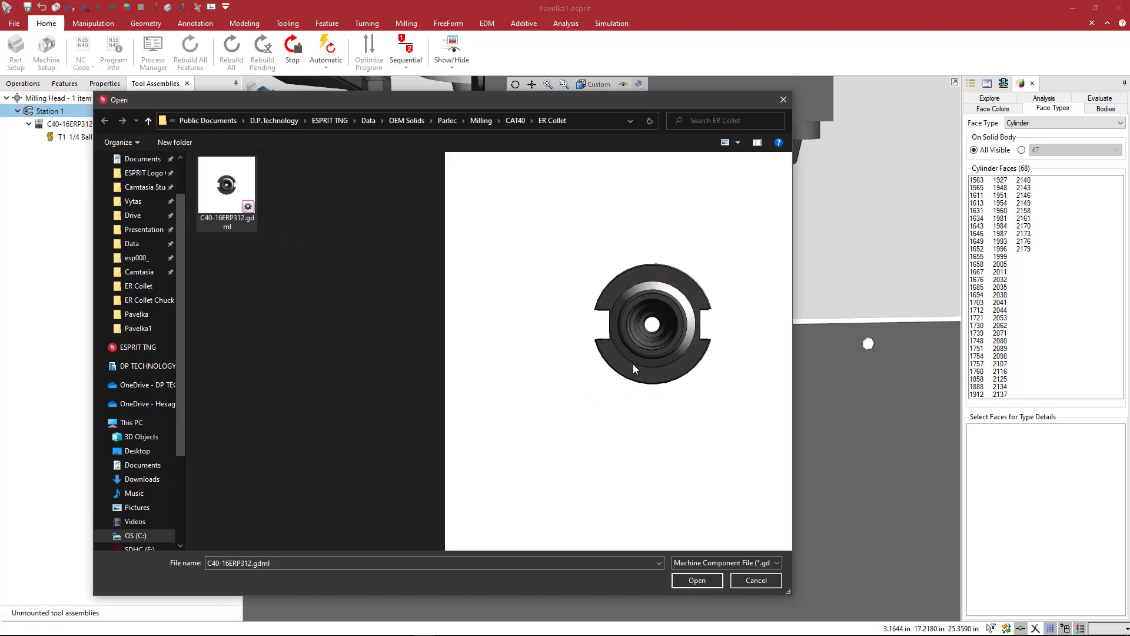
click(695, 581)
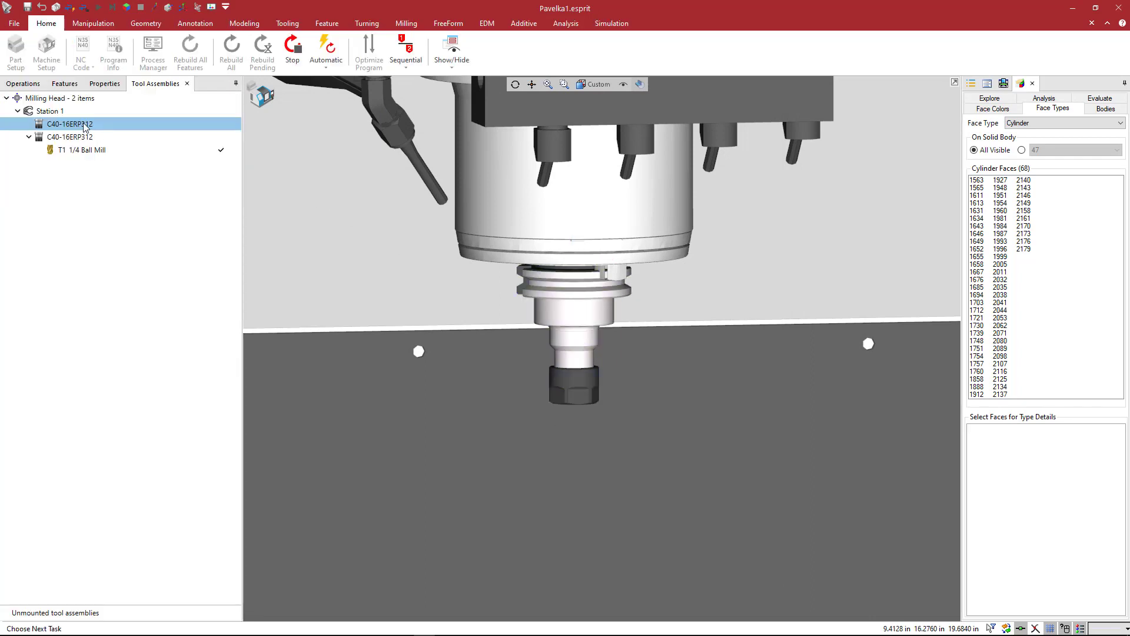
- Give the new holder a T2 EM .5 Axial Sub milling tool
right_click(88, 125)
click(231, 164)
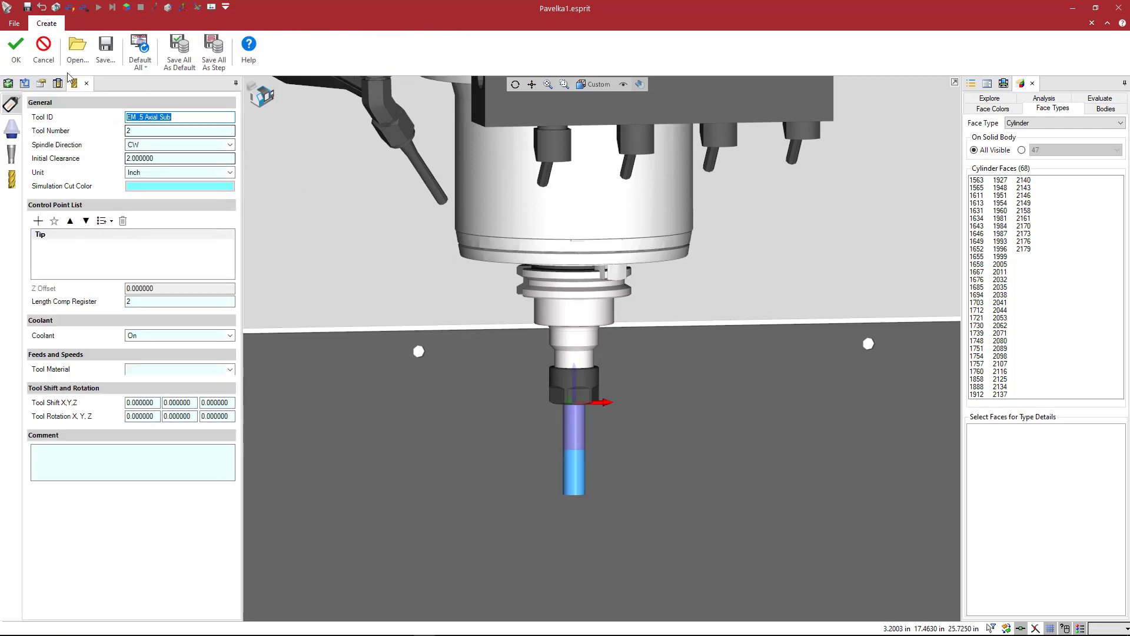
click(16, 59)
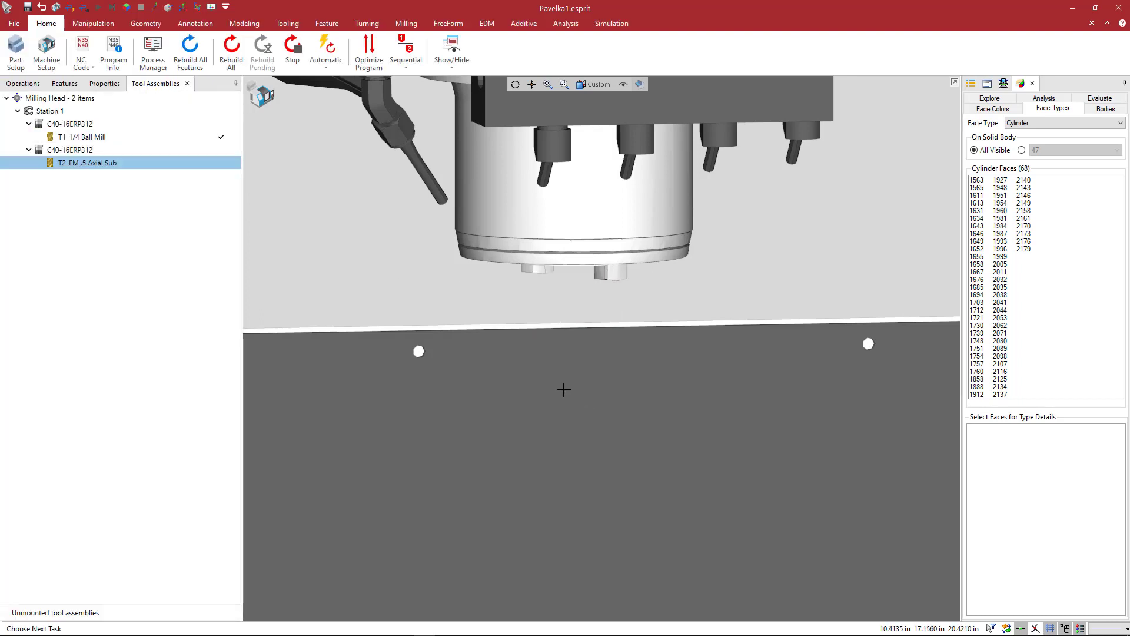
- Mount T2 EM .5 Axial Sub in the spindle and inspect it in the C40-16ERP312 holder
double_click(94, 162)
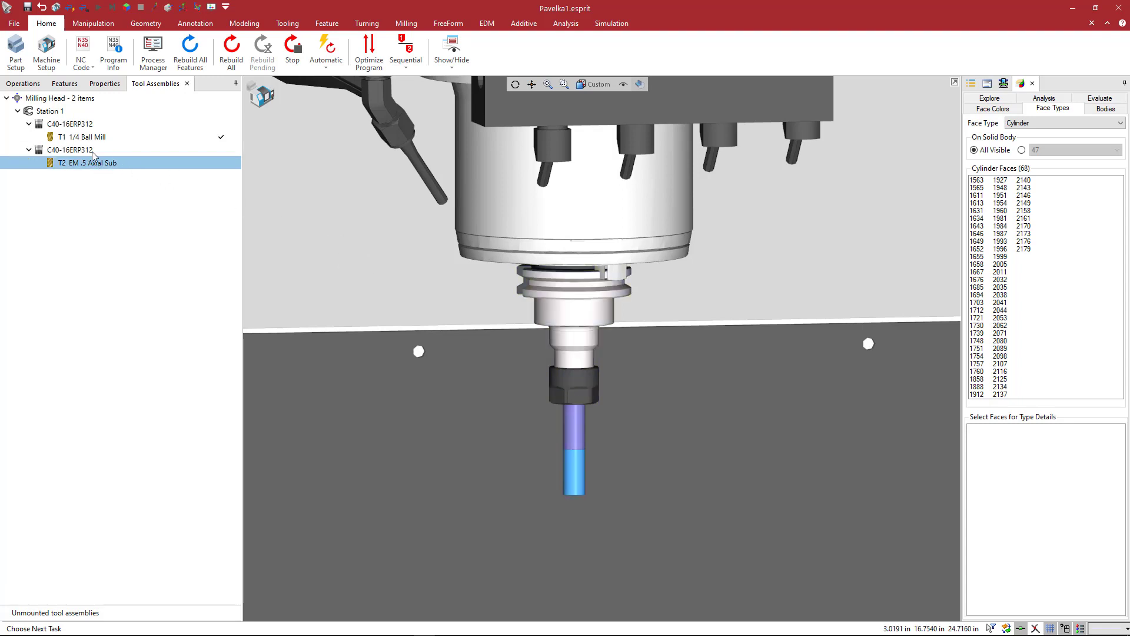
middle_drag(651, 424, 598, 378)
scroll(560, 297, up, 8)
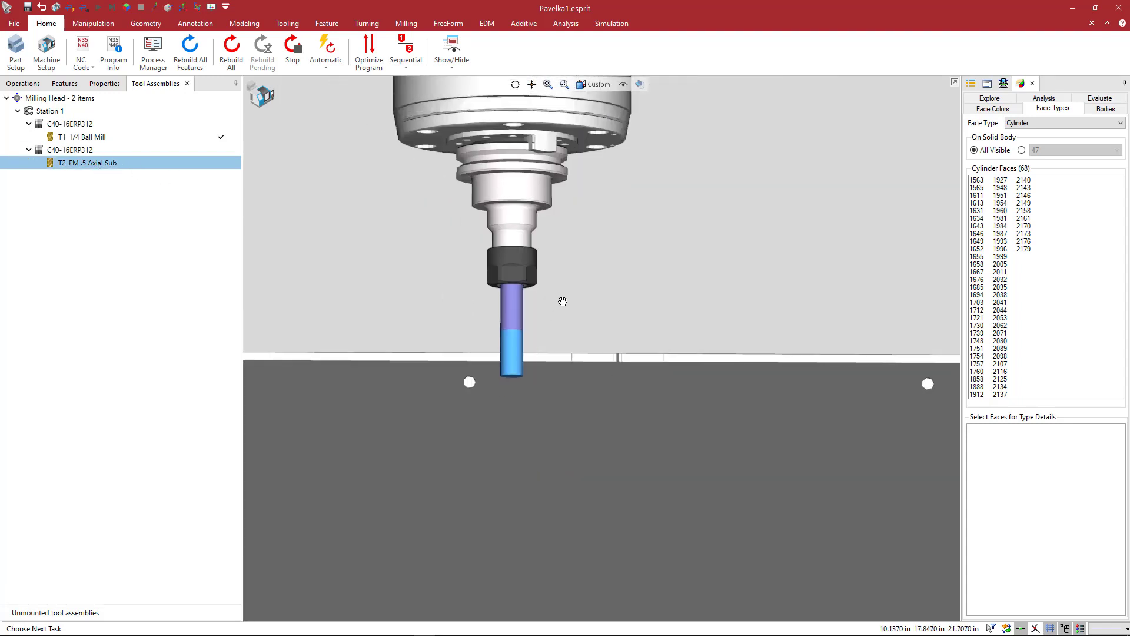
scroll(513, 288, up, 2)
scroll(535, 292, down, 8)
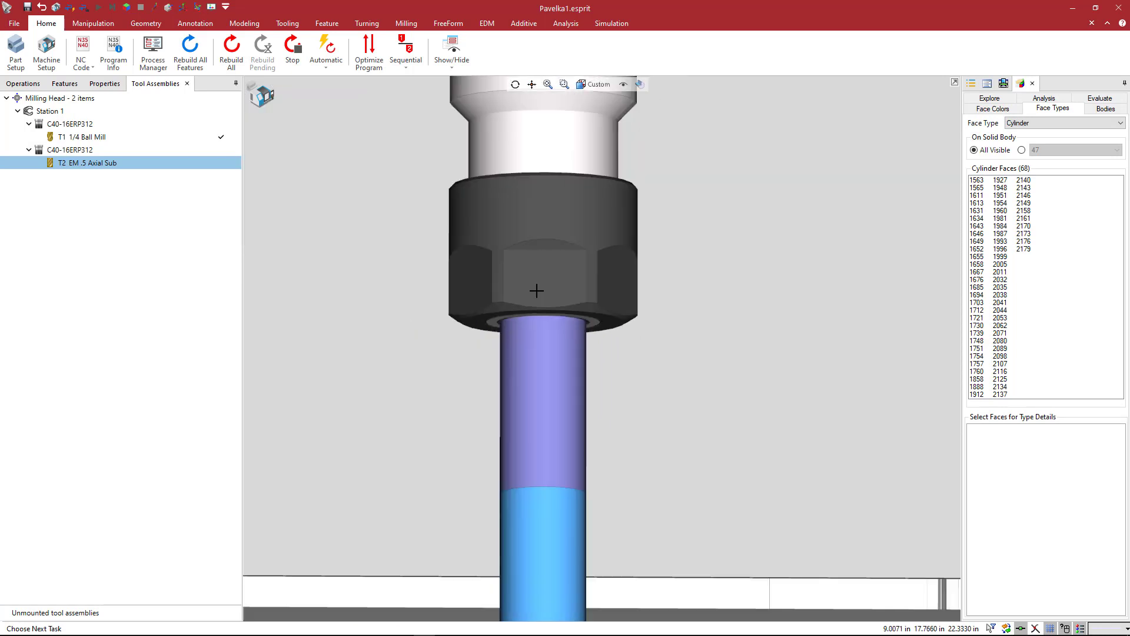
scroll(621, 378, down, 8)
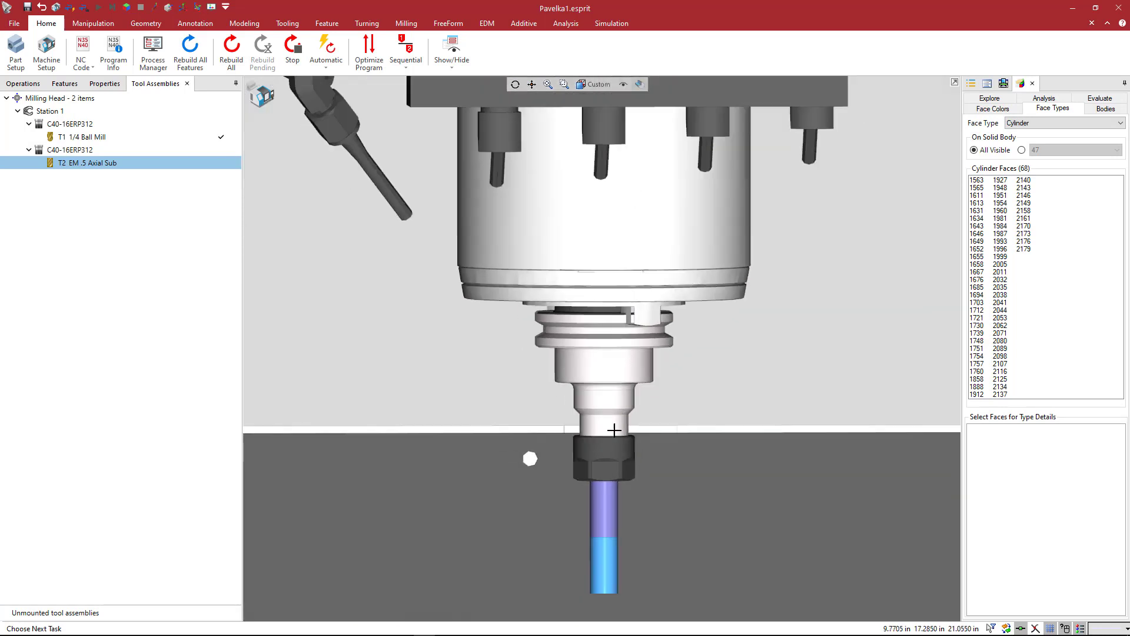
middle_drag(615, 435, 651, 454)
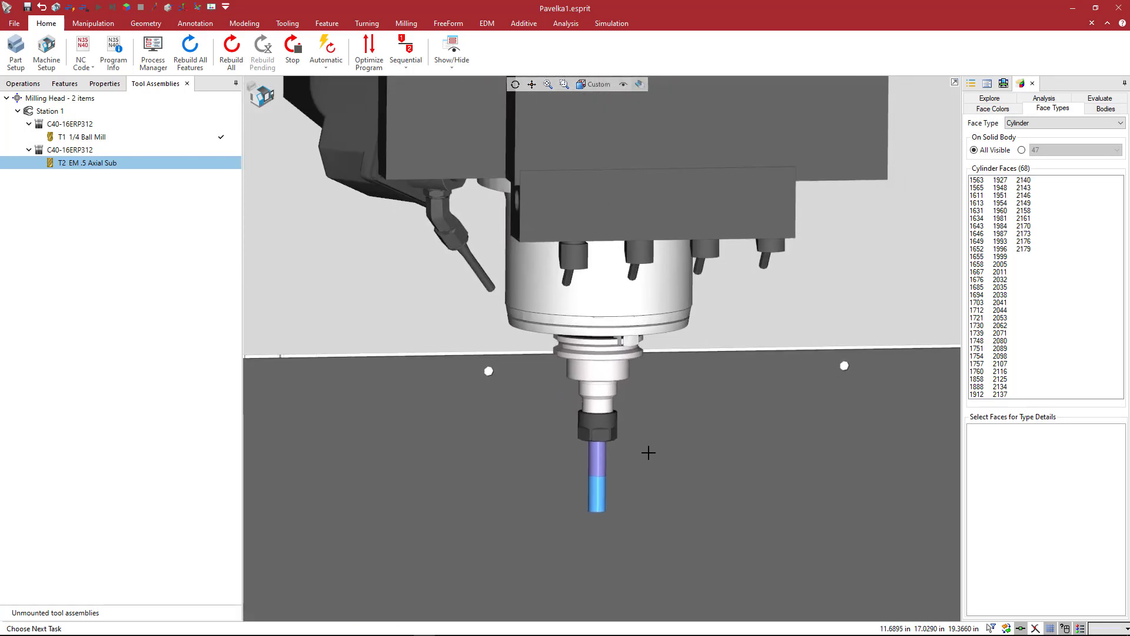